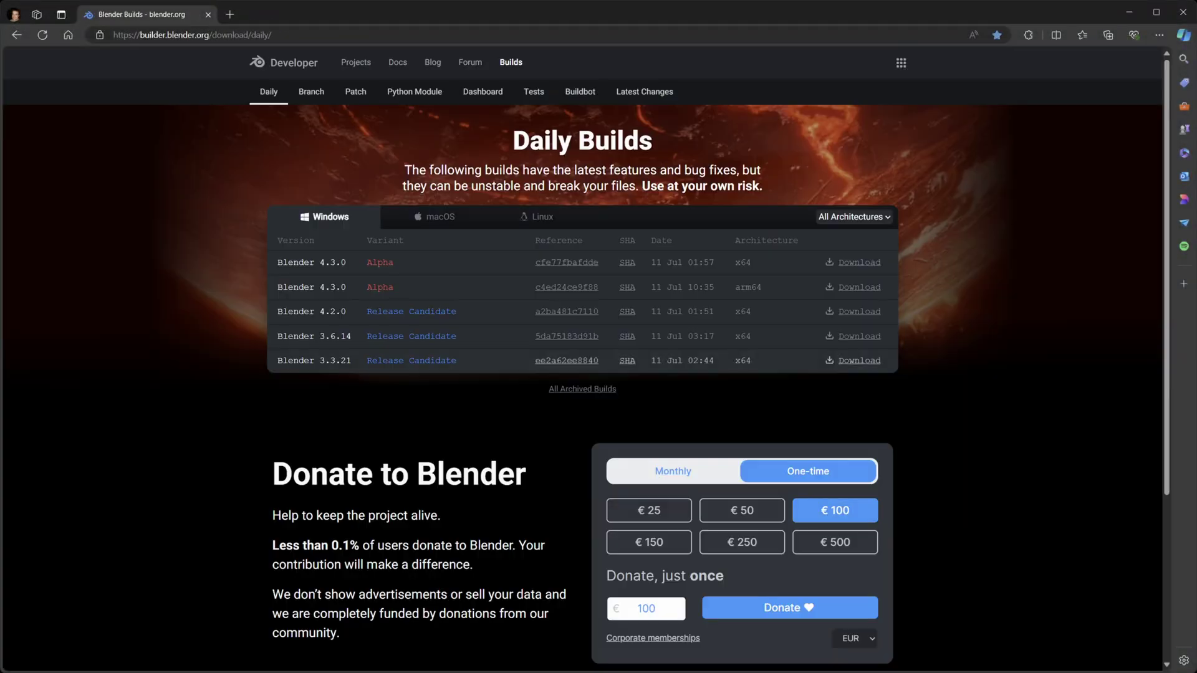
# Download the 4.2.0 Release Candidate Windows zip and extract it to Downloads with 7-Zip.
pyautogui.click(859, 311)
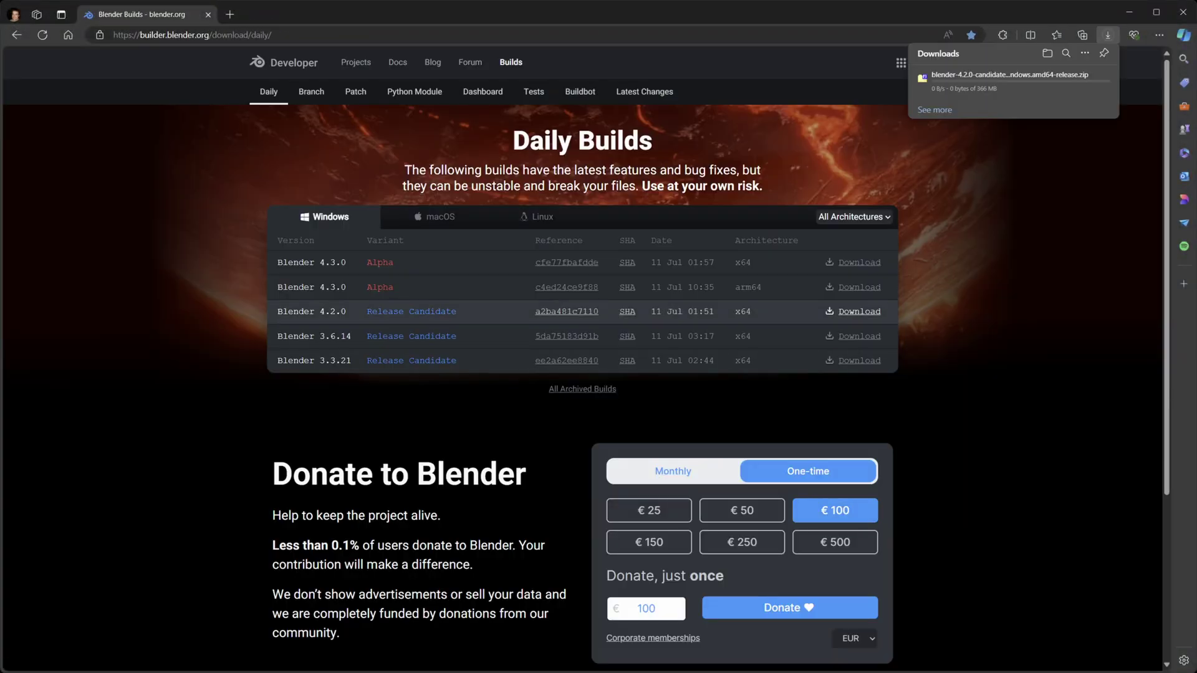
pyautogui.press('F5')
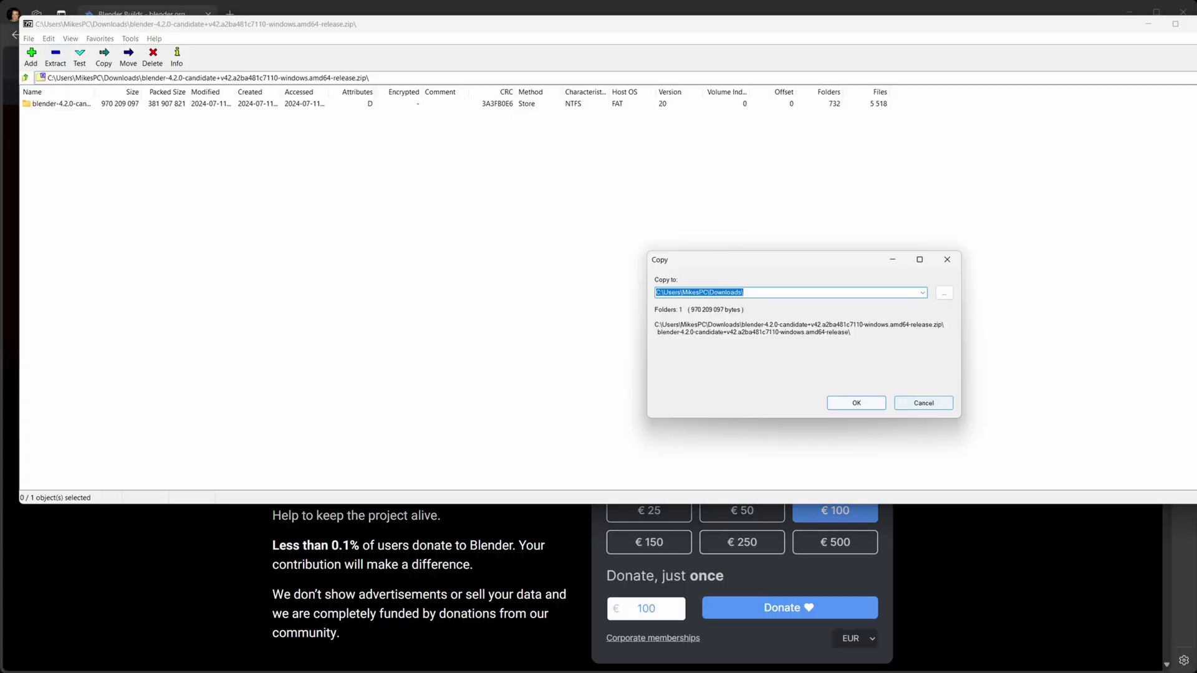
pyautogui.press('Return')
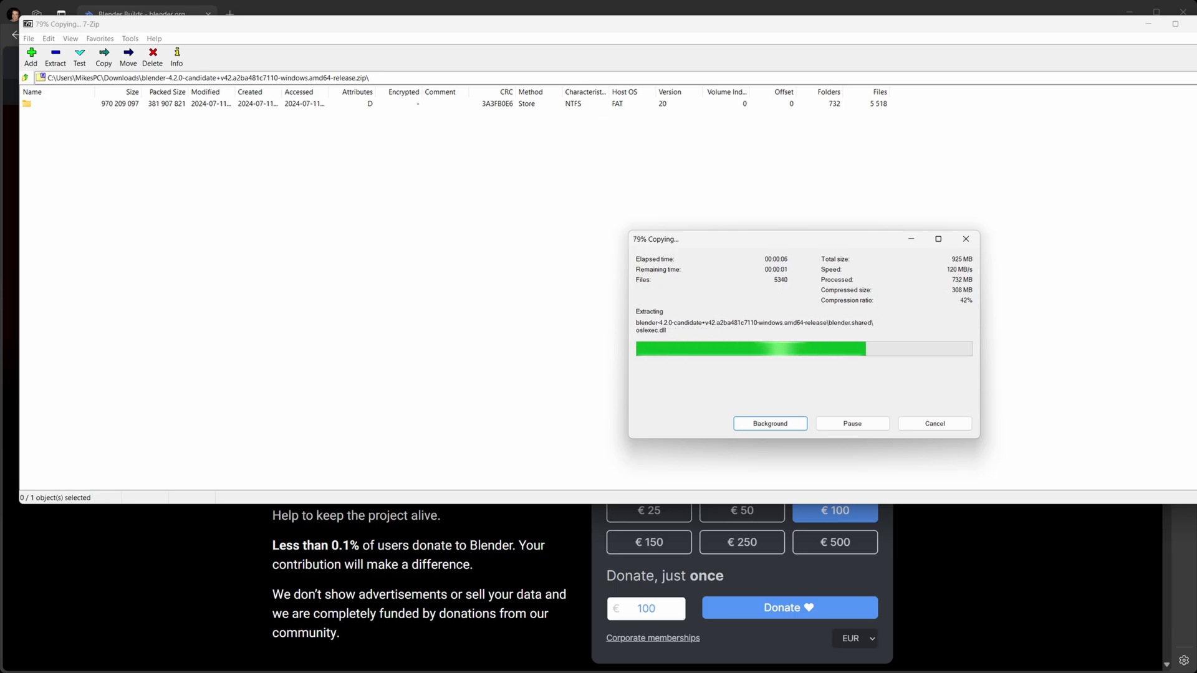
# Switch to File Explorer and launch blender.exe from the extracted 4.2.0 folder.
pyautogui.moveTo(767, 658)
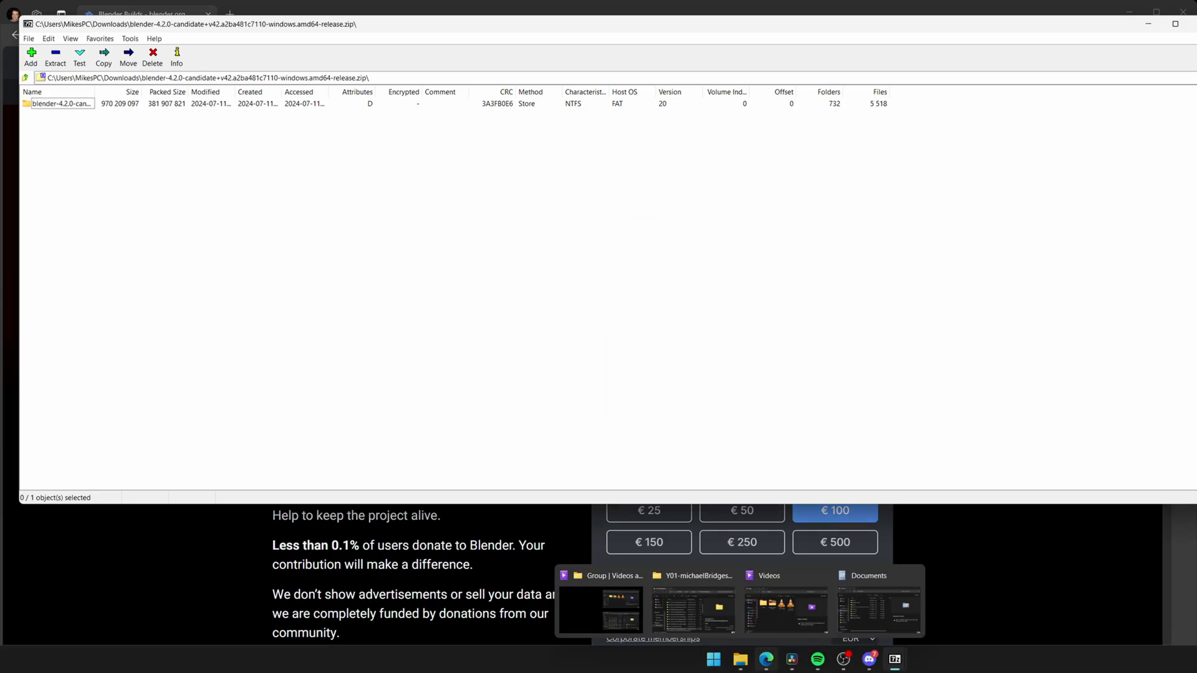
pyautogui.click(878, 612)
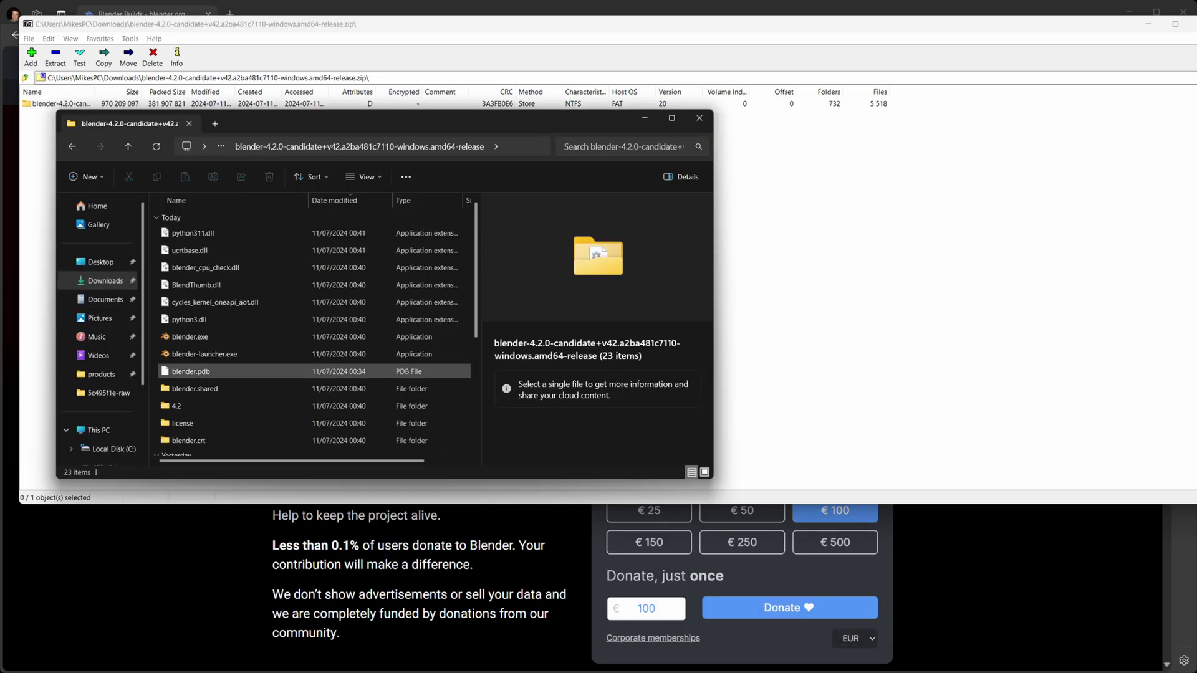
pyautogui.doubleClick(190, 337)
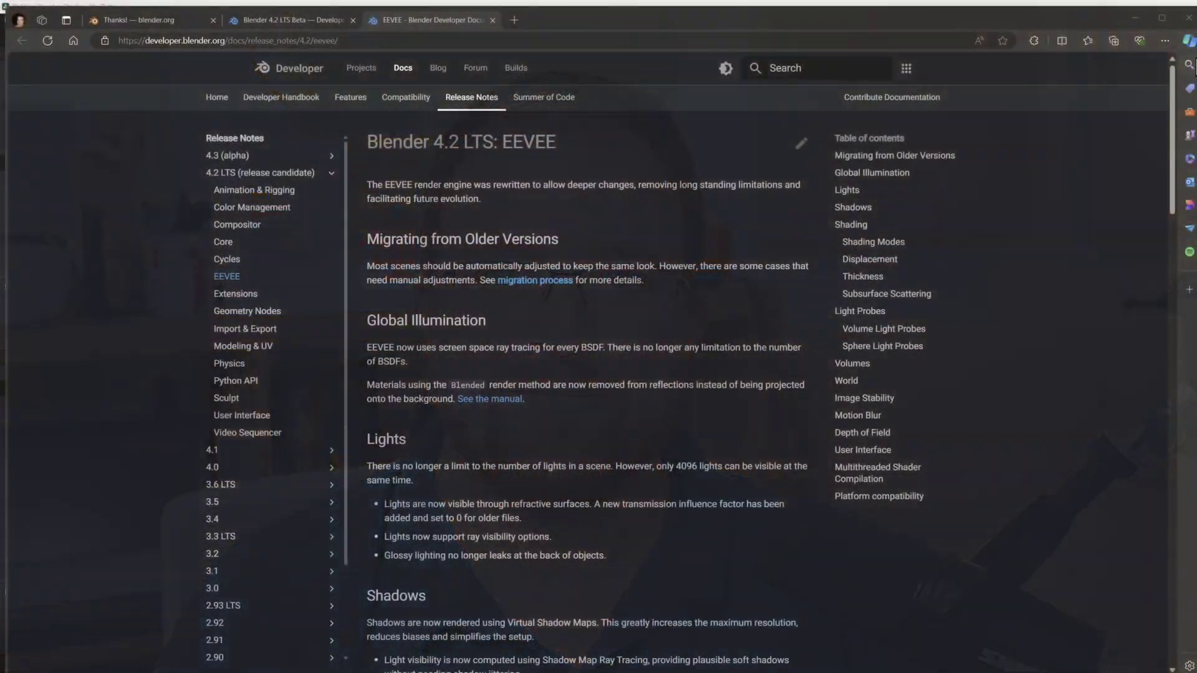
pyautogui.moveTo(1174, 80)
pyautogui.mouseDown()
pyautogui.moveTo(1143, 310)
pyautogui.moveTo(1156, 457)
pyautogui.moveTo(1146, 538)
pyautogui.mouseUp()
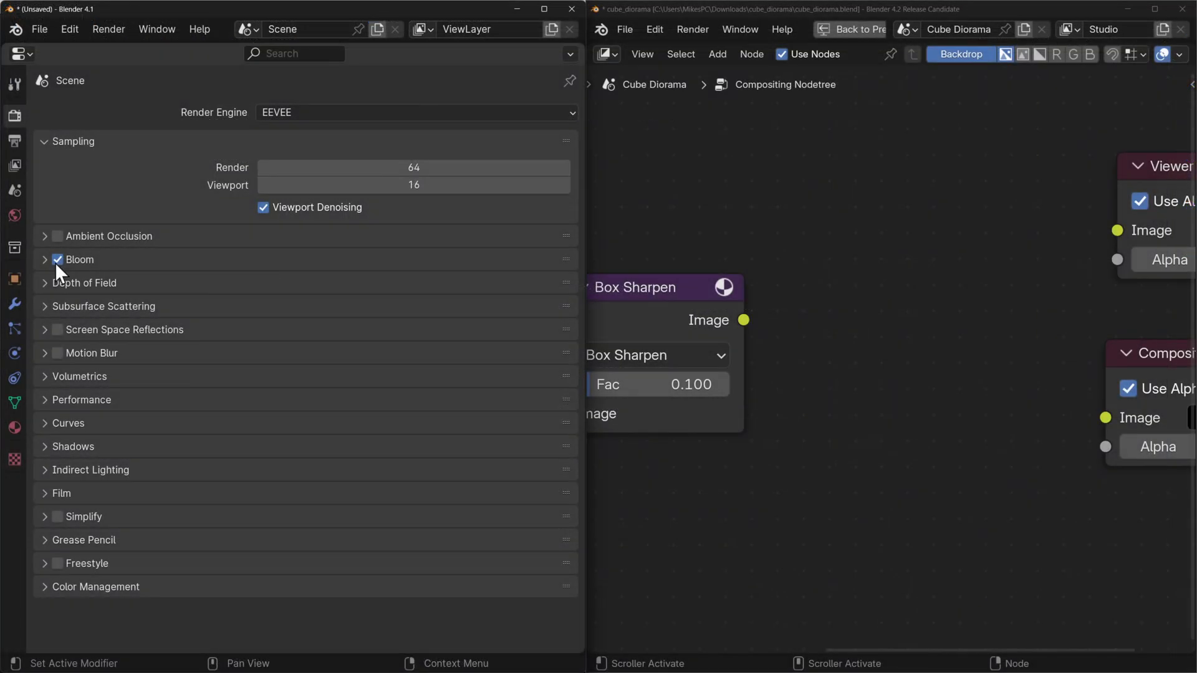
# Disable Bloom in the 4.1 scene and wire a Glare node between Box Sharpen and Composite.
pyautogui.click(57, 259)
pyautogui.hotkey('shift', 'a')
pyautogui.write('gla')
pyautogui.press('Return')
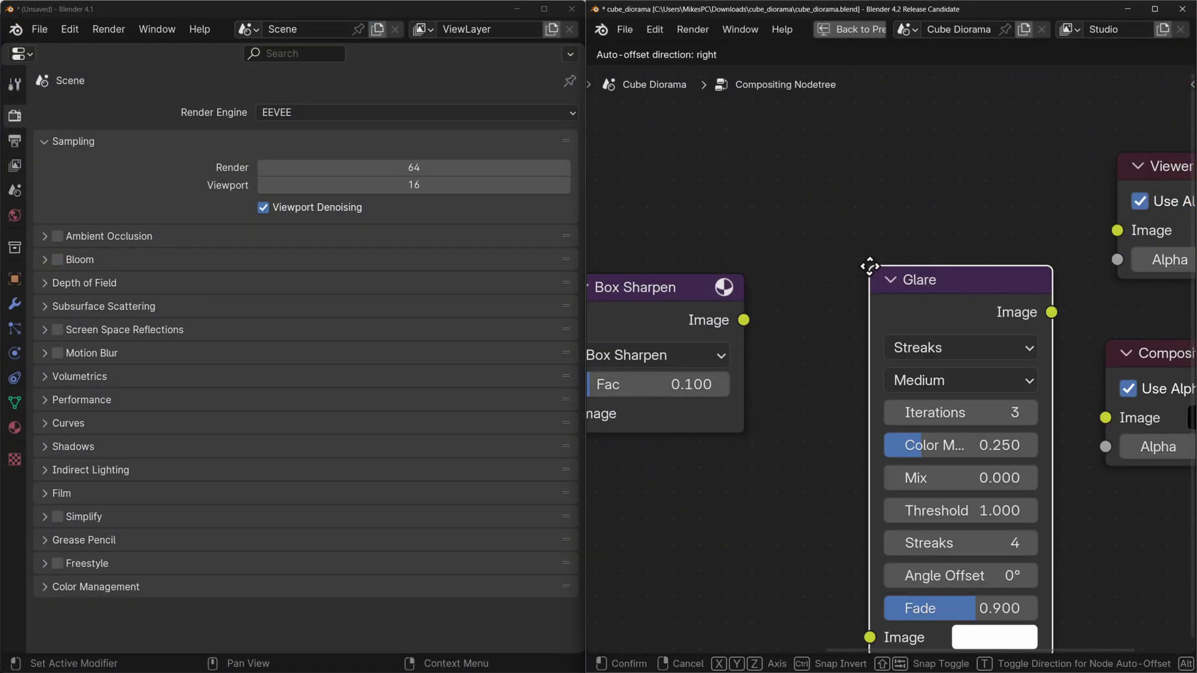
pyautogui.click(809, 167)
pyautogui.moveTo(744, 320); pyautogui.dragTo(808, 538)
pyautogui.moveTo(991, 212); pyautogui.dragTo(1118, 231)
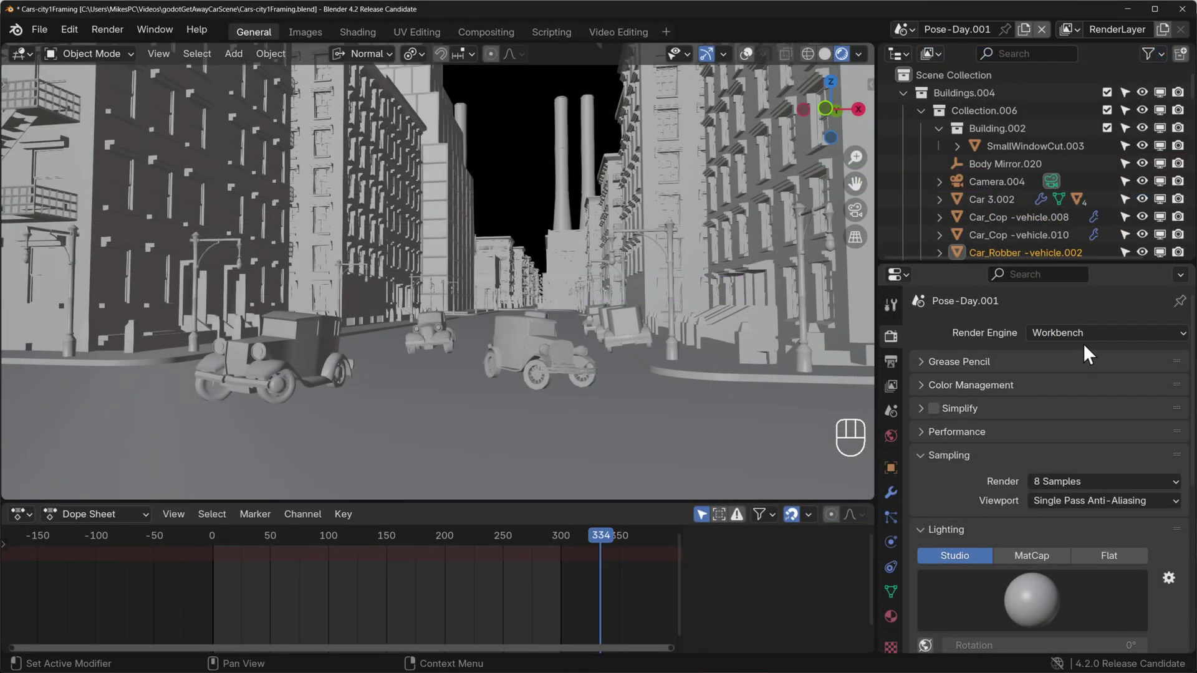
# Switch the render engine to EEVEE and enable Raytracing using Screen-Trace at 1:1 resolution.
pyautogui.click(1079, 330)
pyautogui.click(1075, 349)
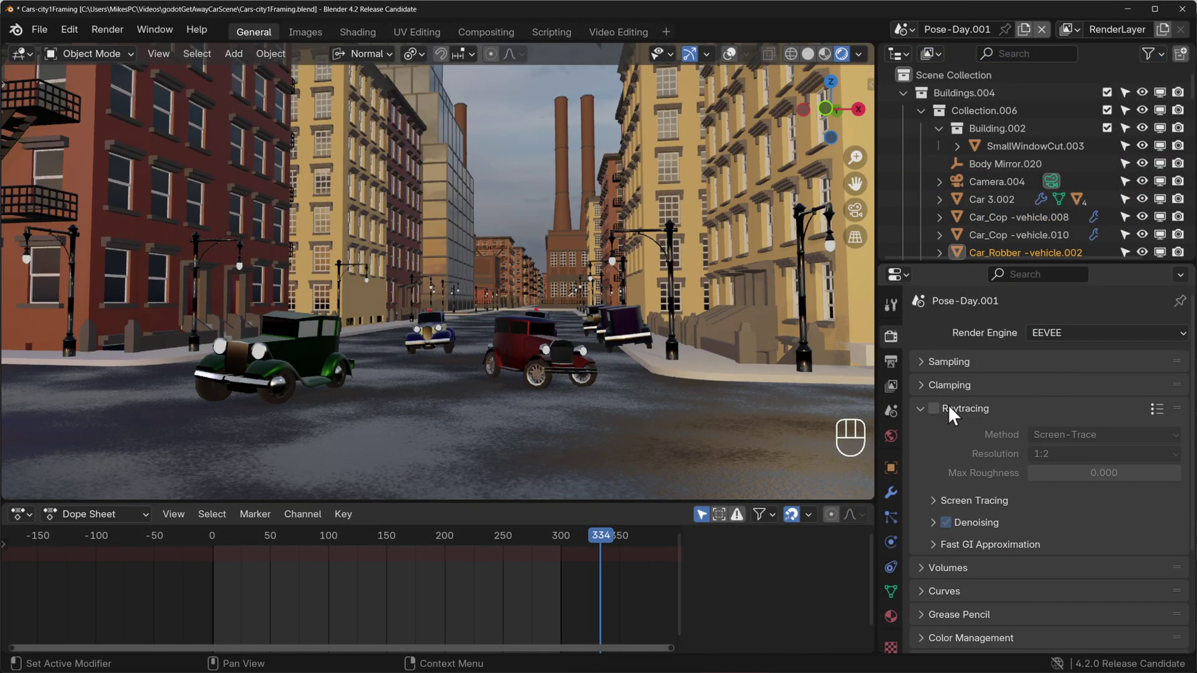
pyautogui.click(936, 407)
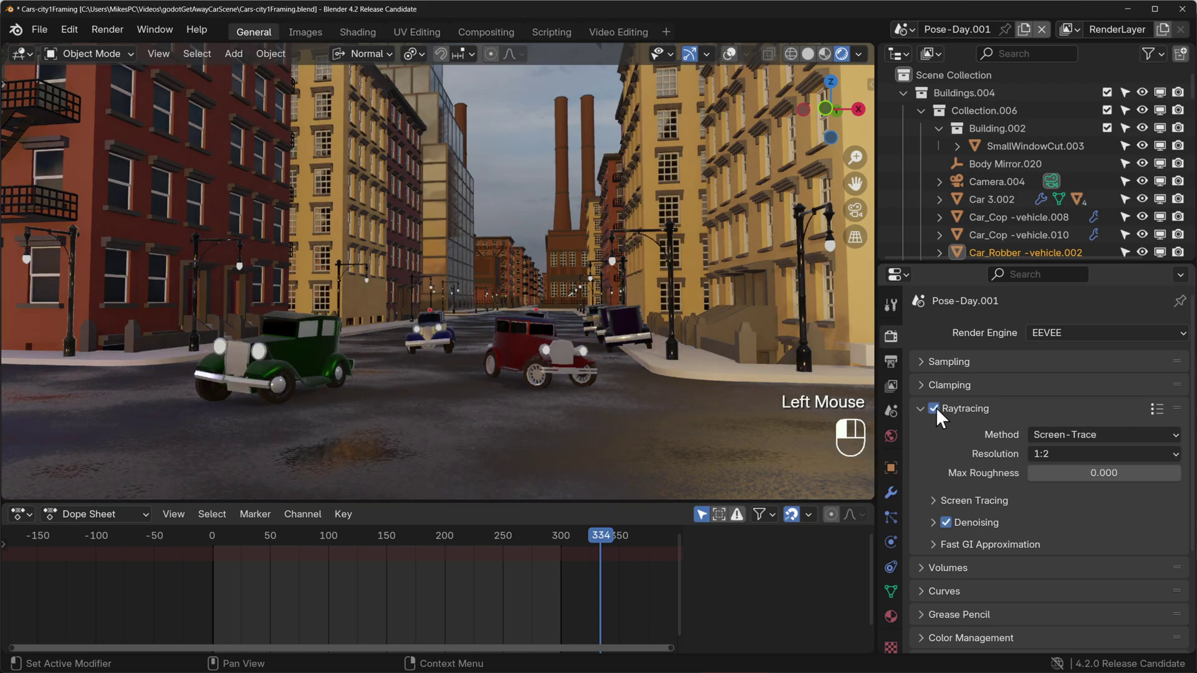
pyautogui.click(1095, 433)
pyautogui.click(1102, 475)
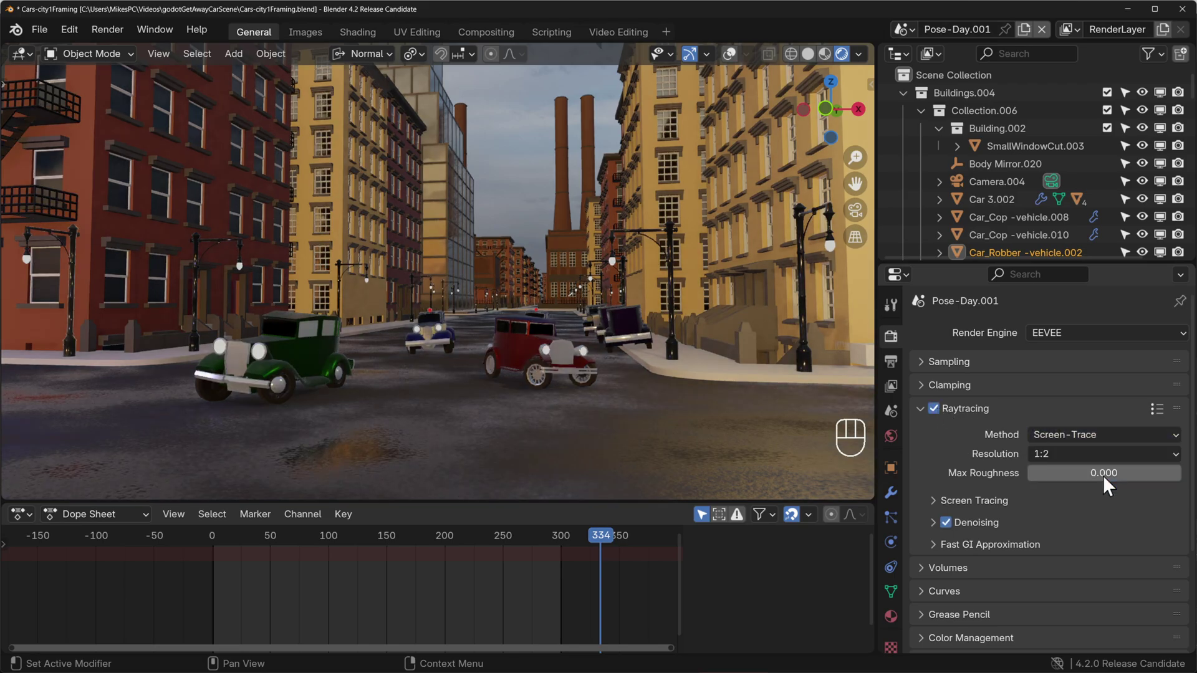
pyautogui.click(1072, 455)
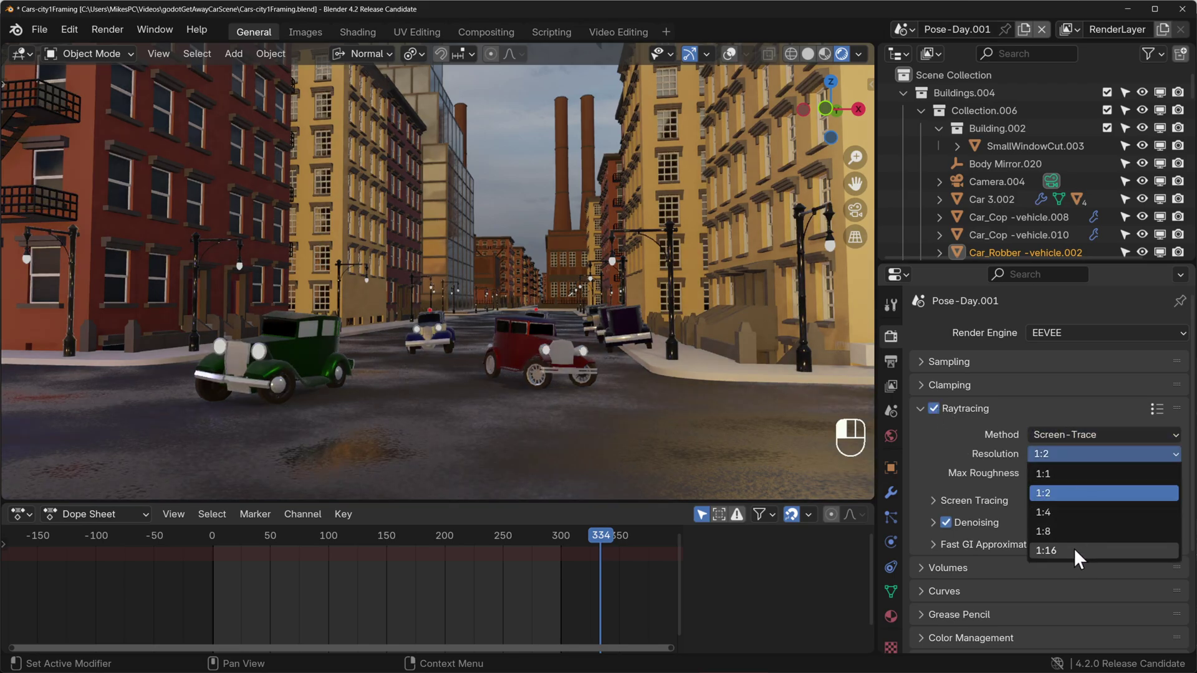
pyautogui.click(1074, 548)
pyautogui.click(1083, 456)
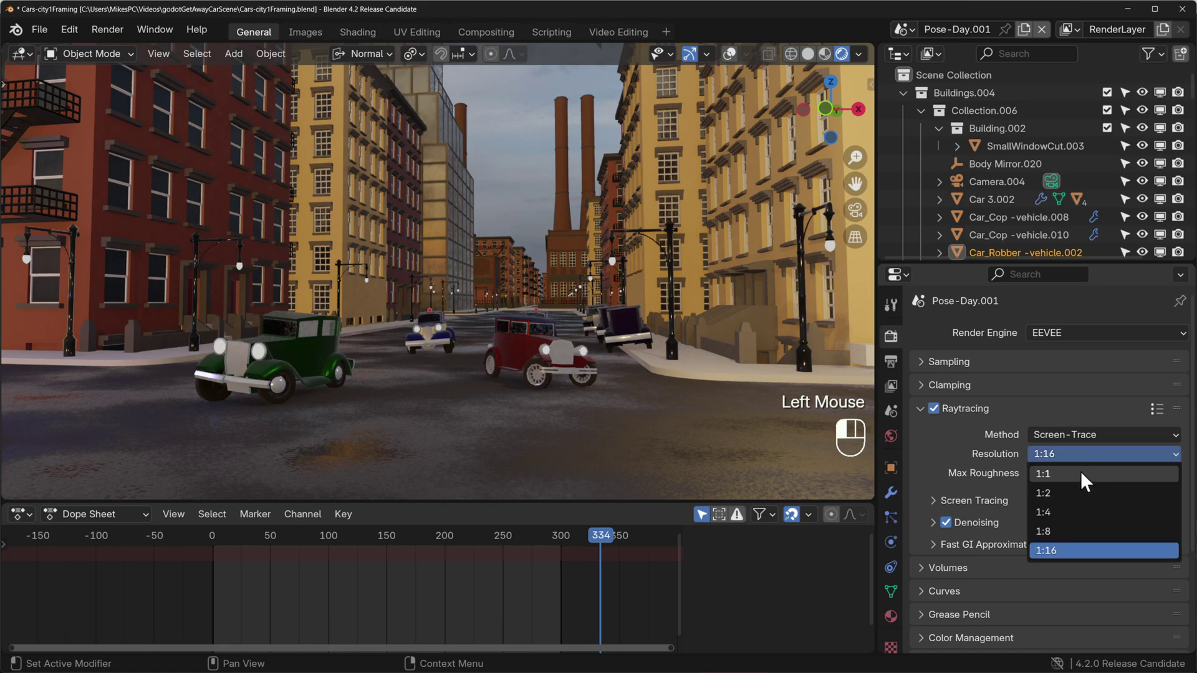
pyautogui.click(1083, 475)
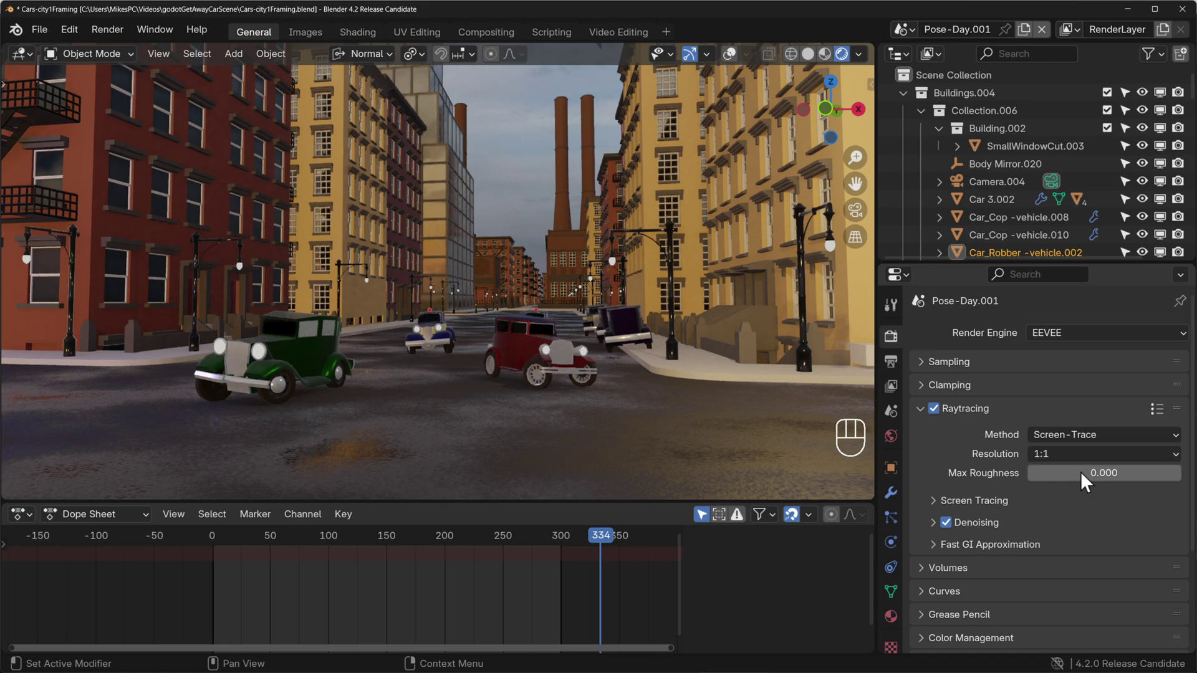
# Select all lights of Point.038's type via Shift+G and turn on the Statistics overlay.
pyautogui.click(933, 498)
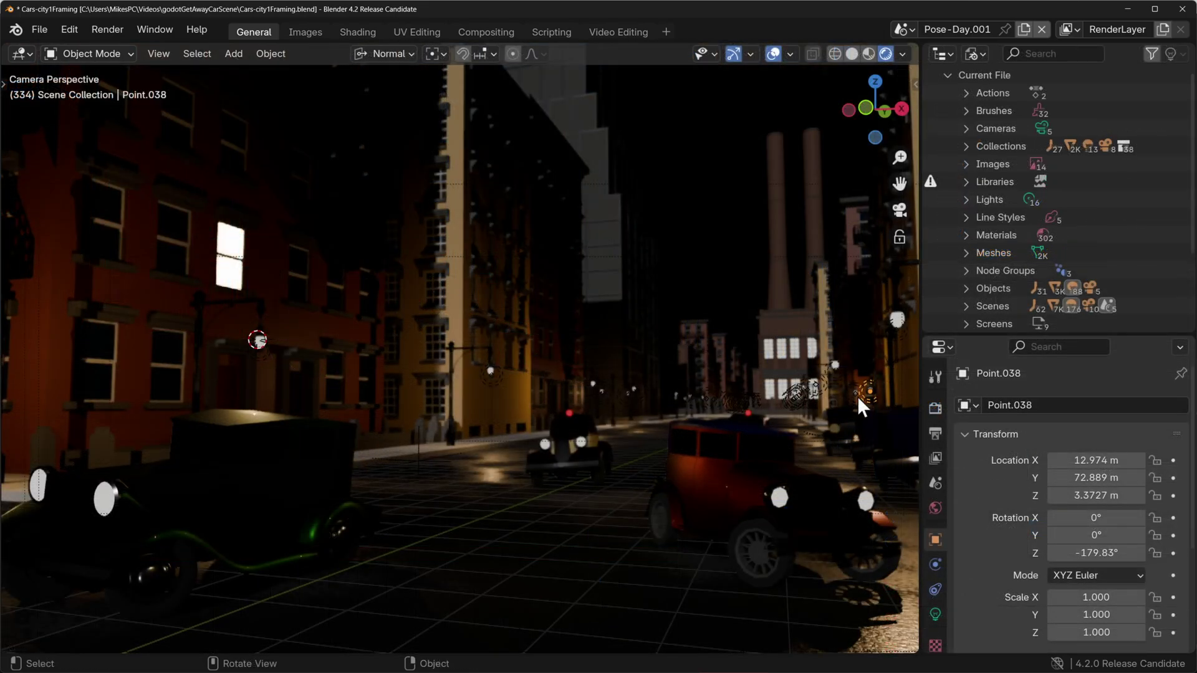
pyautogui.hotkey('shift', 'g')
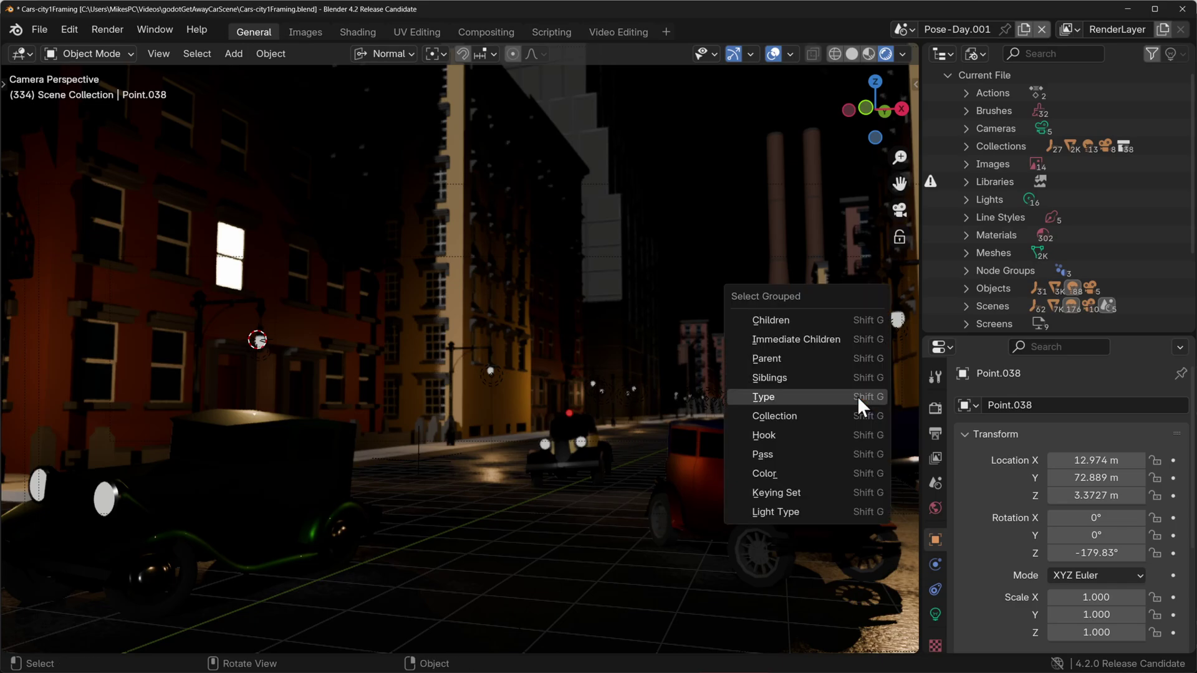
pyautogui.click(807, 396)
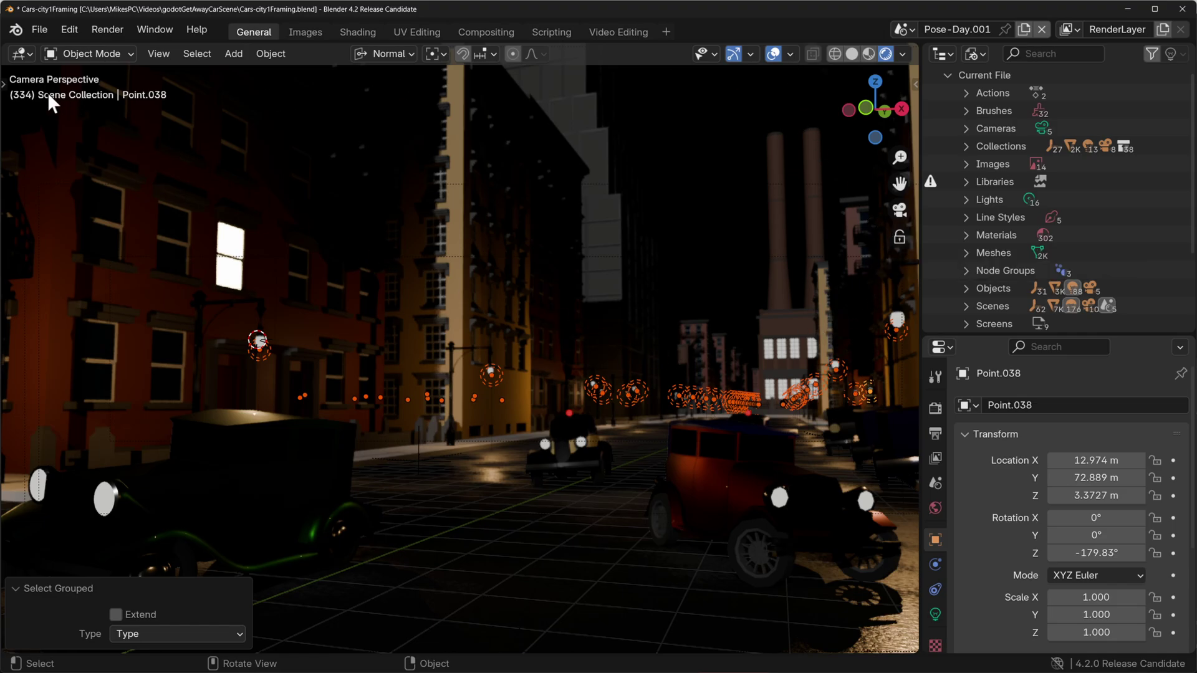
pyautogui.click(791, 54)
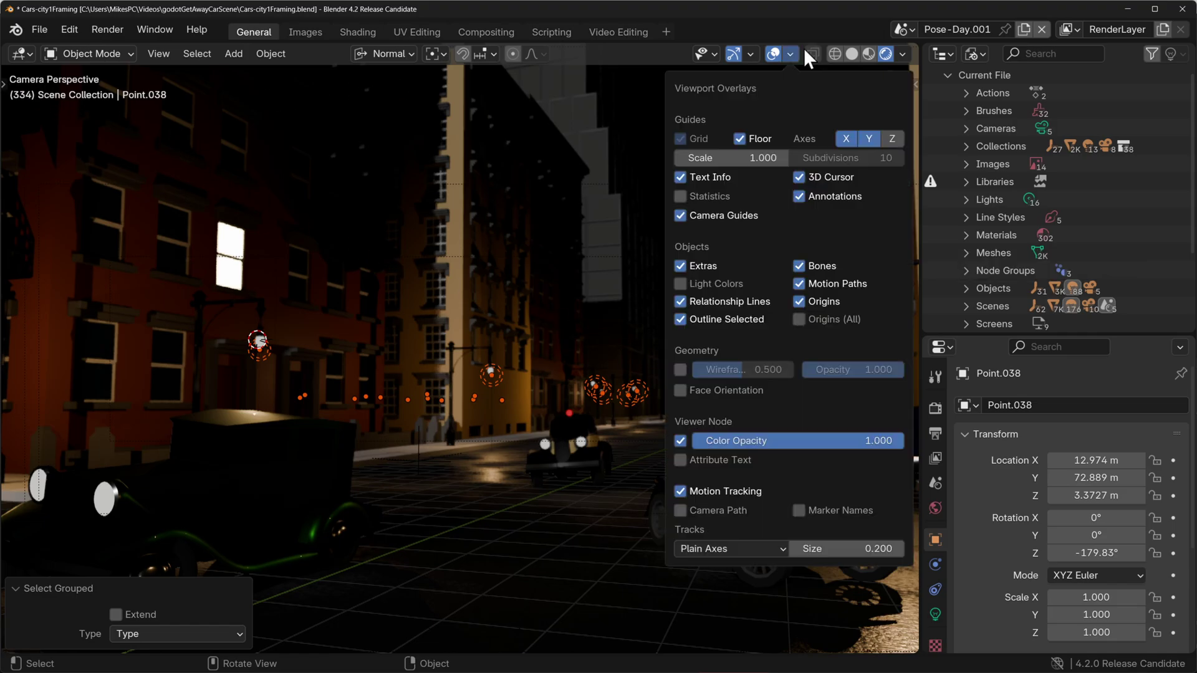
pyautogui.click(713, 195)
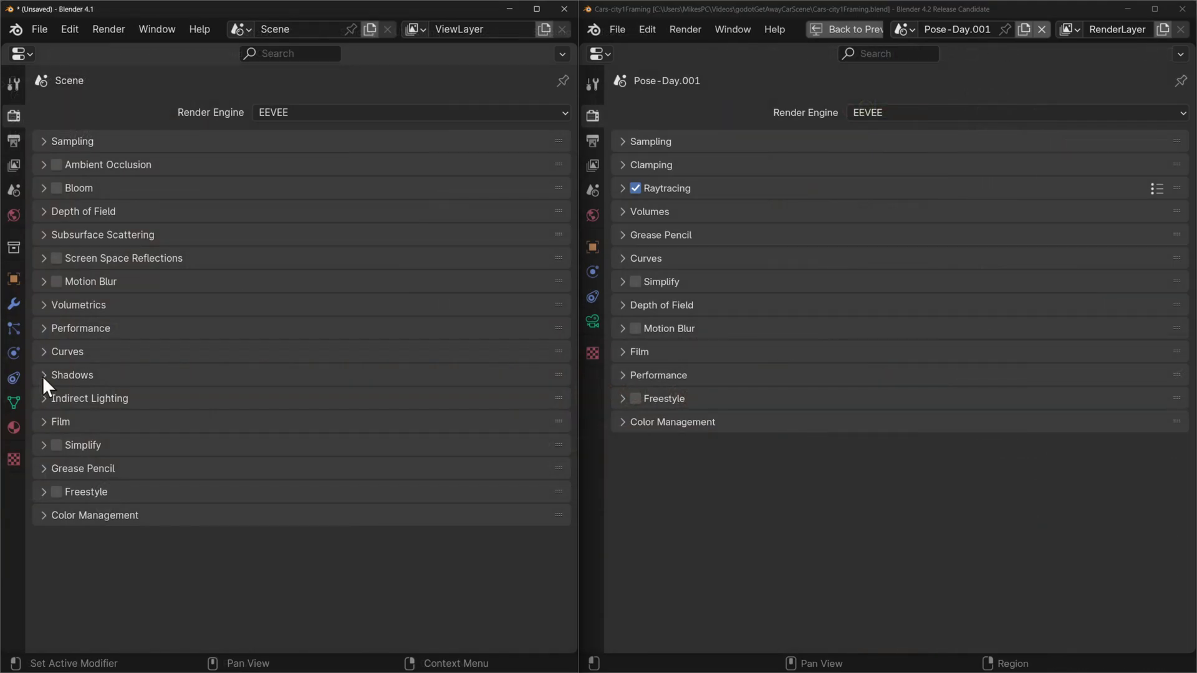
# Review 4.1's Shadows panel size options, then expand 4.2's Sampling and Shadows subpanels.
pyautogui.click(94, 377)
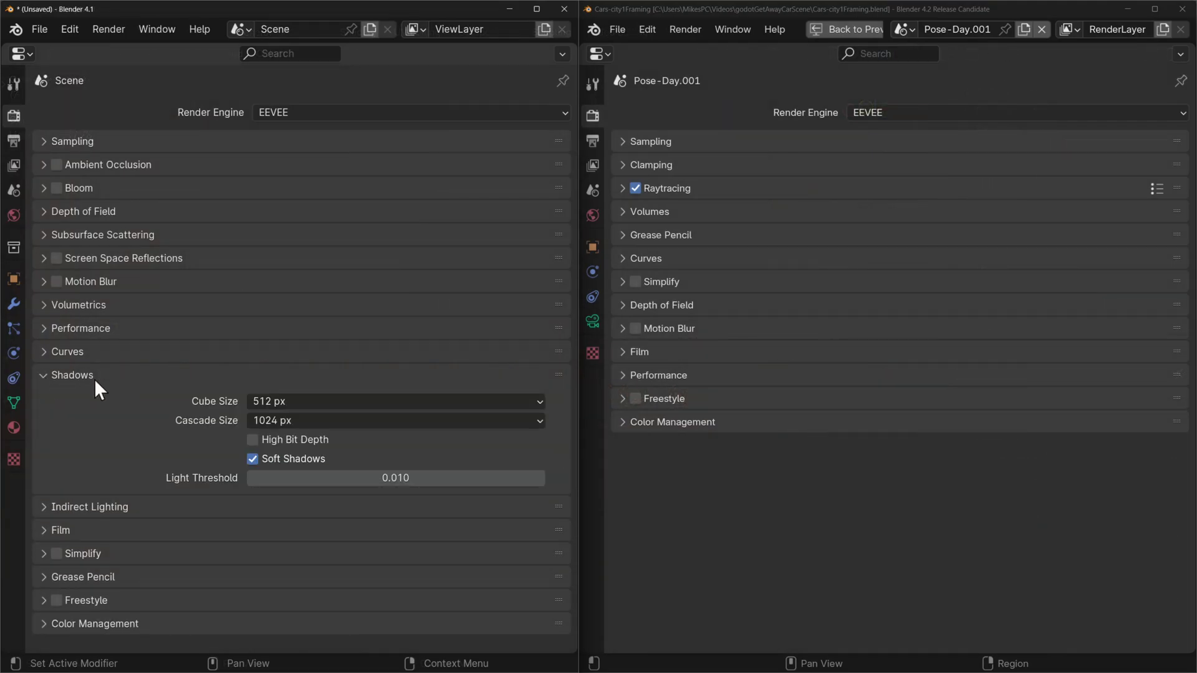
pyautogui.click(410, 404)
pyautogui.click(303, 422)
pyautogui.click(623, 139)
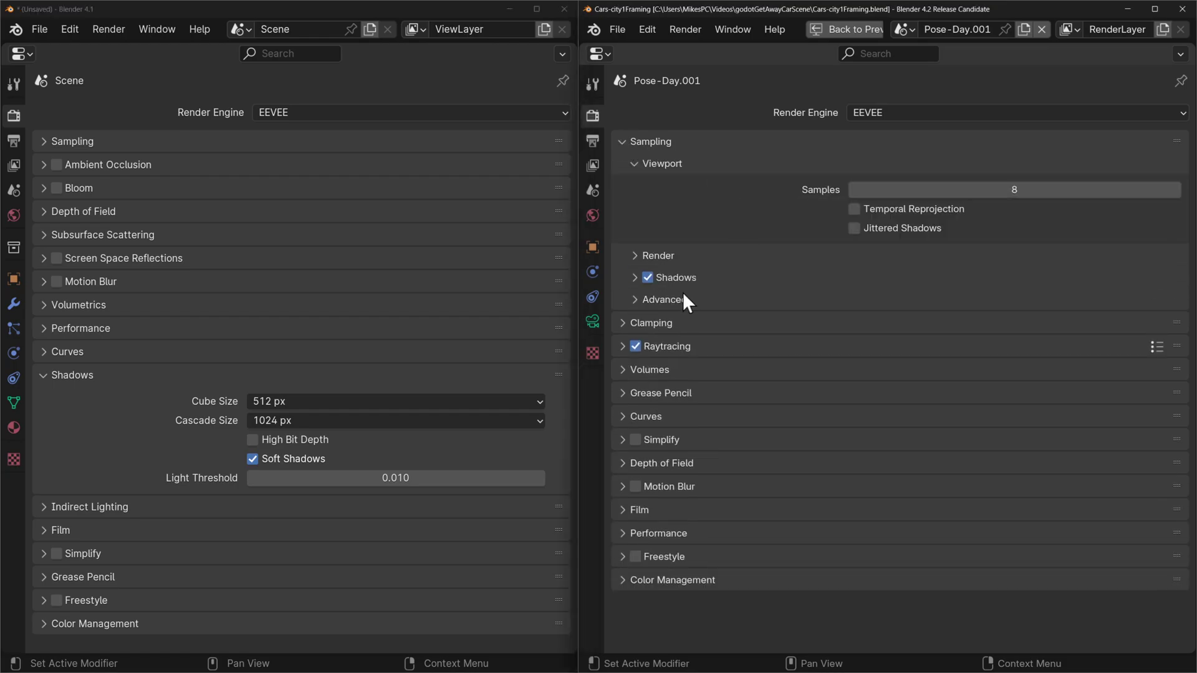
pyautogui.click(633, 276)
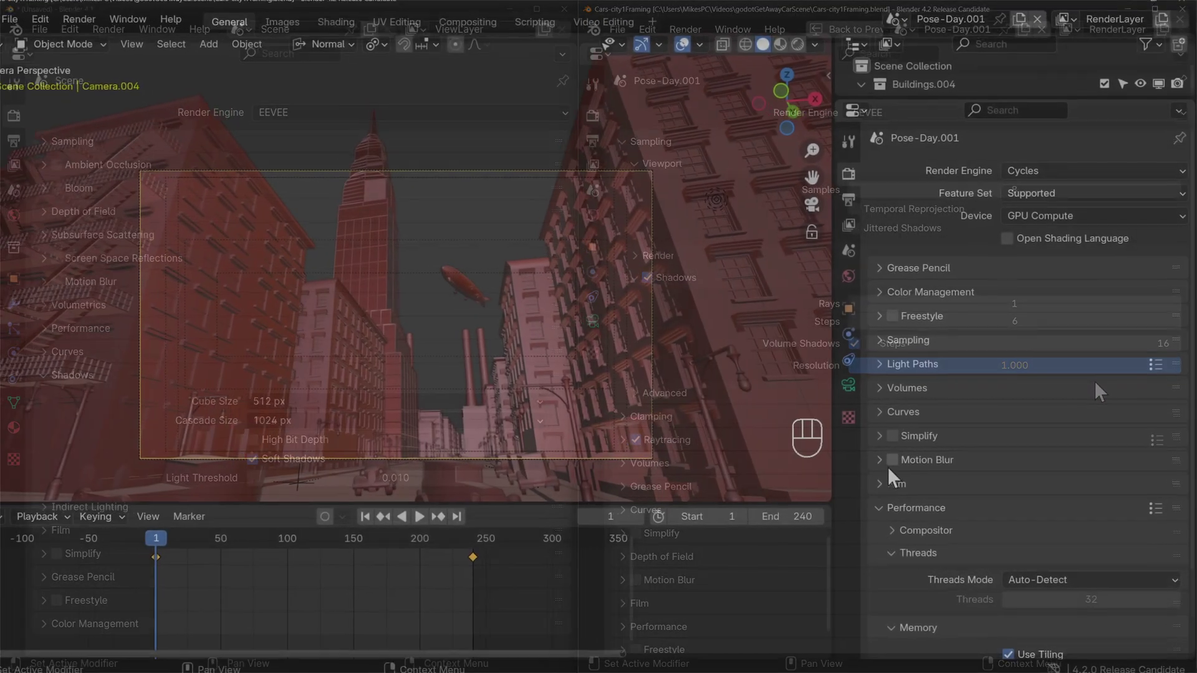
# Enable motion blur and, under EEVEE, raise the shutter to 0.84.
pyautogui.click(898, 456)
pyautogui.click(867, 455)
pyautogui.moveTo(1060, 520); pyautogui.dragTo(998, 520)
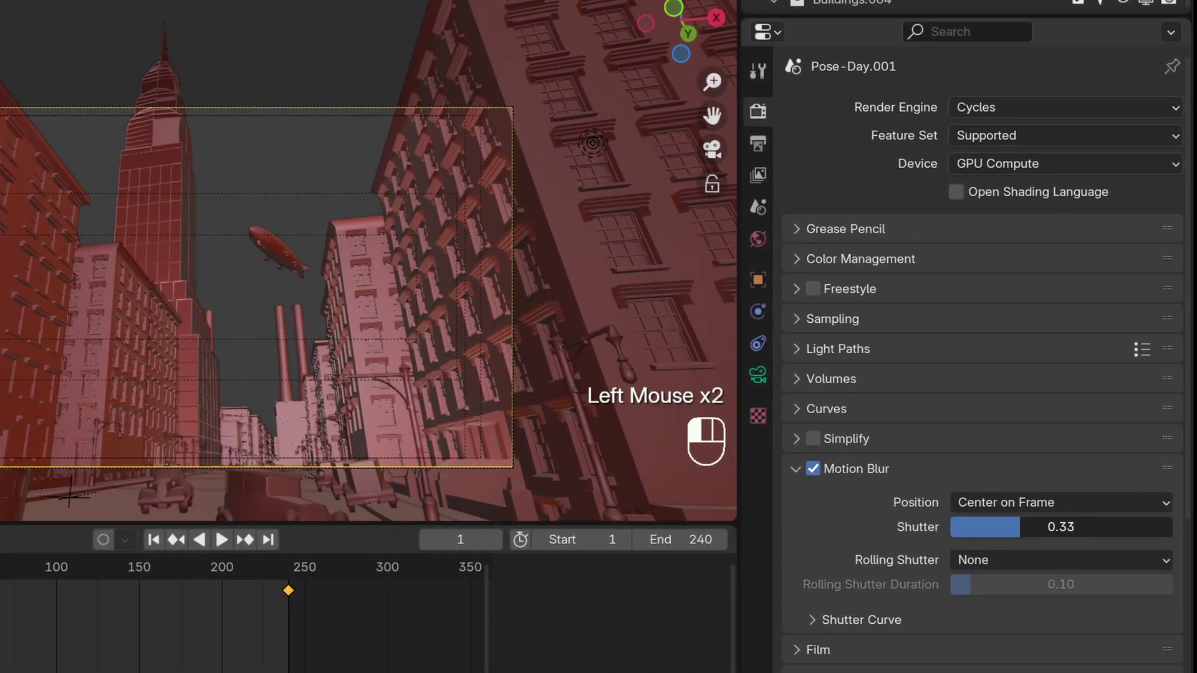
pyautogui.click(1053, 127)
pyautogui.click(992, 152)
pyautogui.click(742, 413)
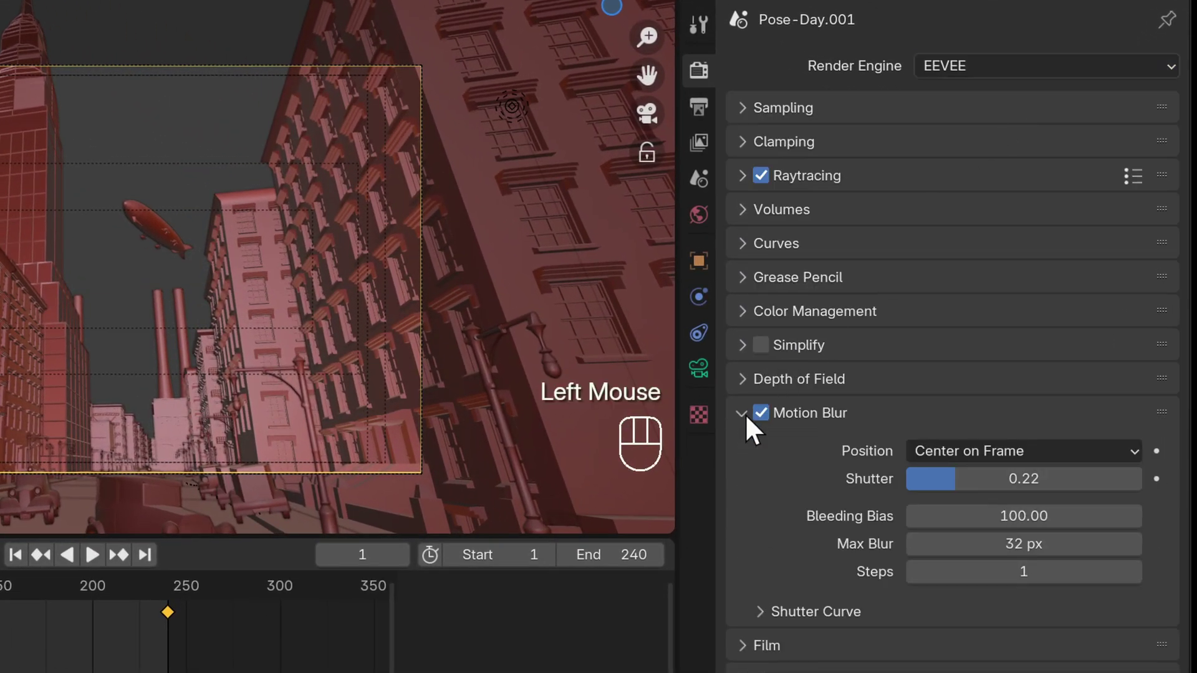
pyautogui.moveTo(958, 479); pyautogui.dragTo(1104, 479)
# In Cycles set motion blur Position to Start on Frame, then return to EEVEE.
pyautogui.click(1017, 66)
pyautogui.click(998, 152)
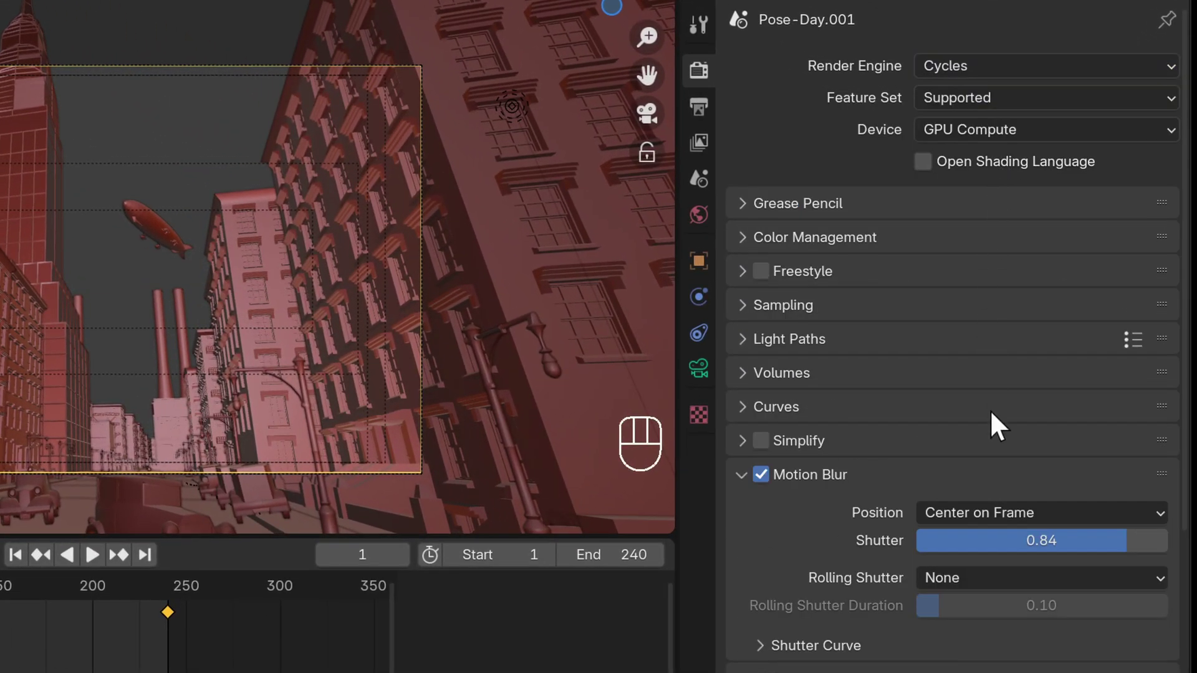
pyautogui.click(1010, 513)
pyautogui.click(979, 540)
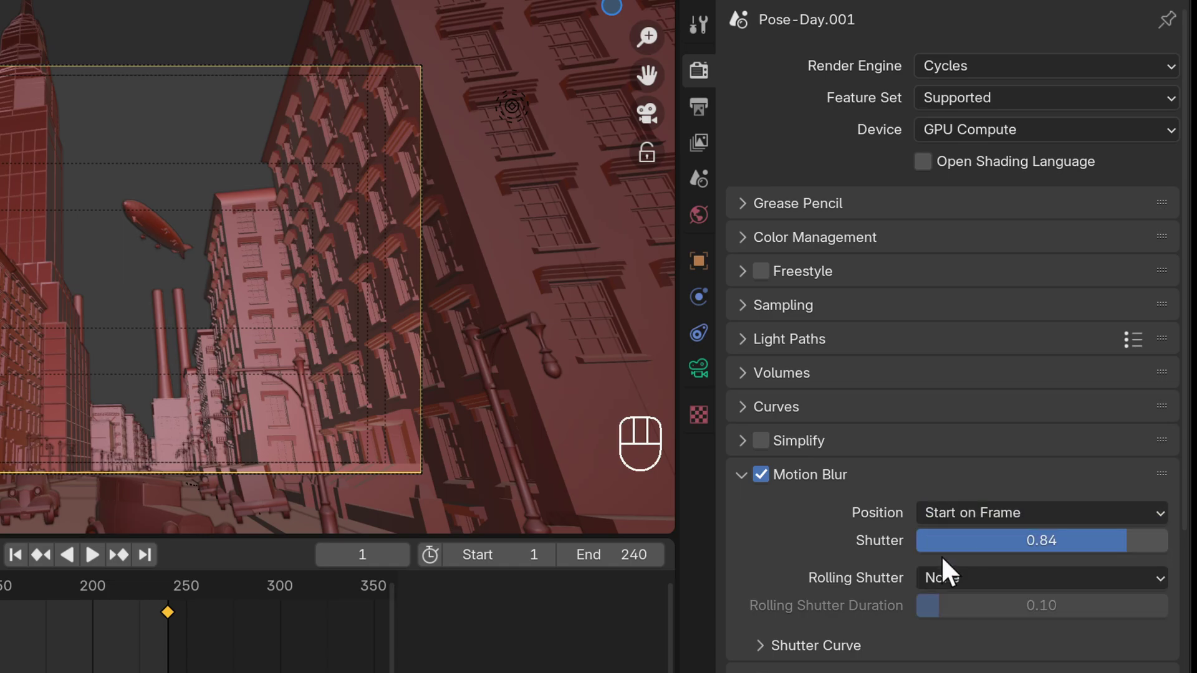
pyautogui.click(1007, 74)
pyautogui.click(993, 109)
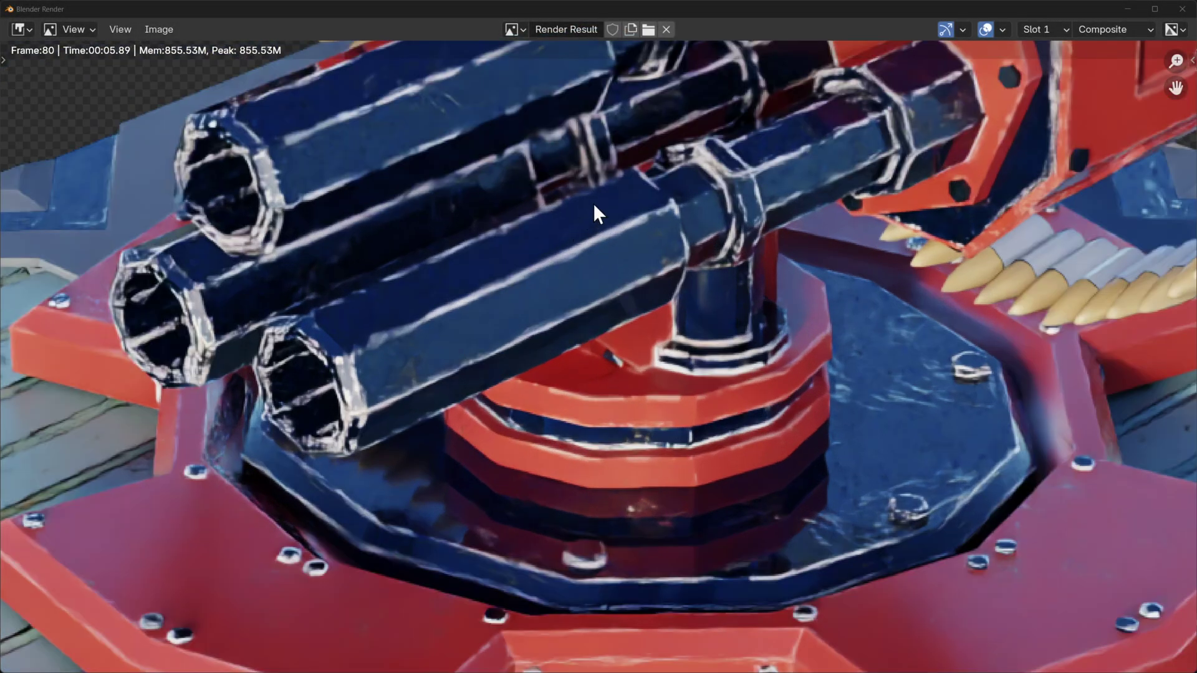
# Zoom in on the turret's gun barrels and toggle between render slots 1 and 2.
pyautogui.moveTo(593, 214); pyautogui.dragTo(676, 349, button='middle')
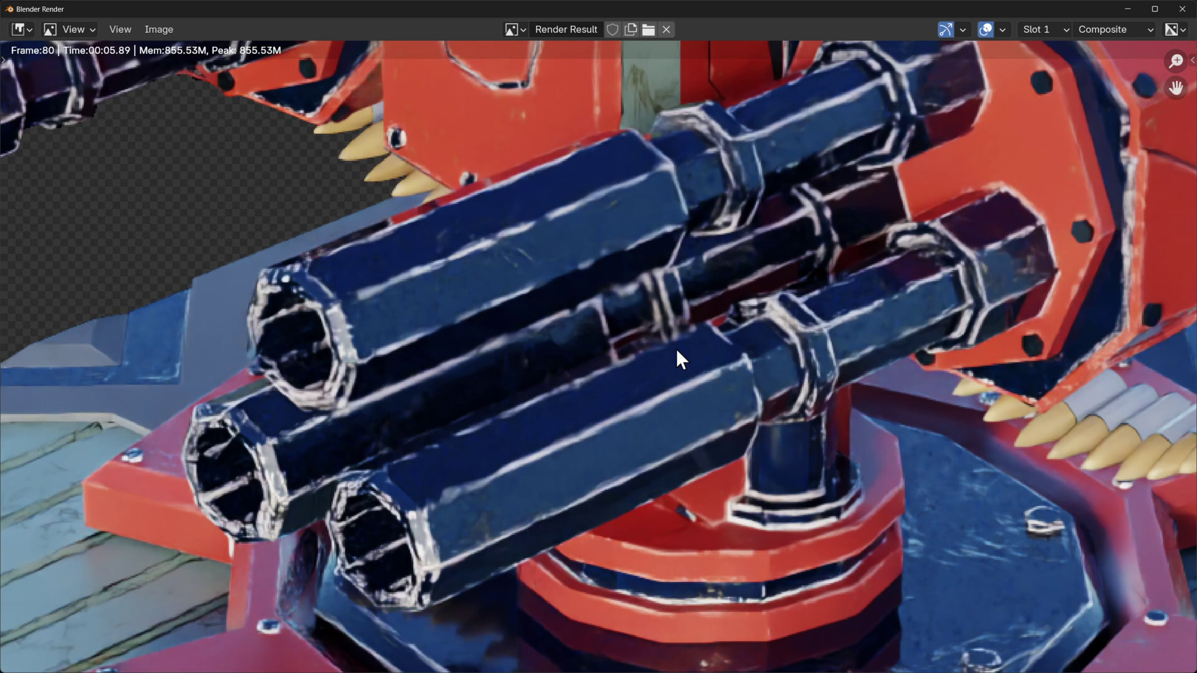
pyautogui.press('j')
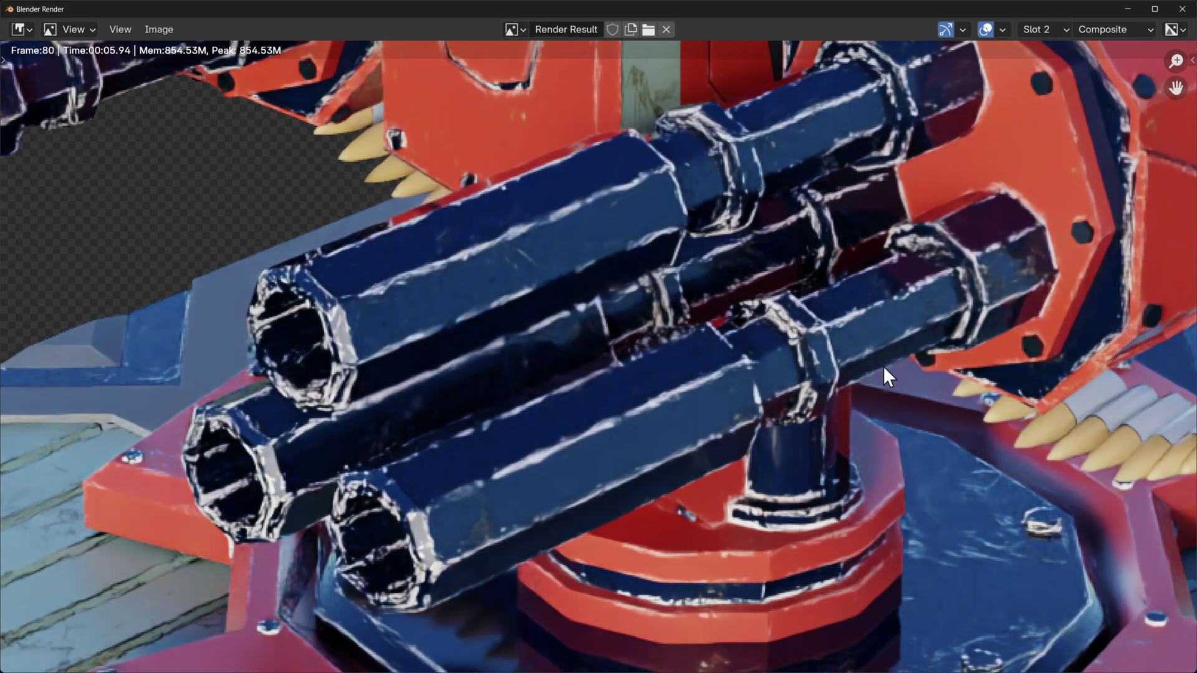
pyautogui.press('j')
pyautogui.press('j')
pyautogui.press('j')
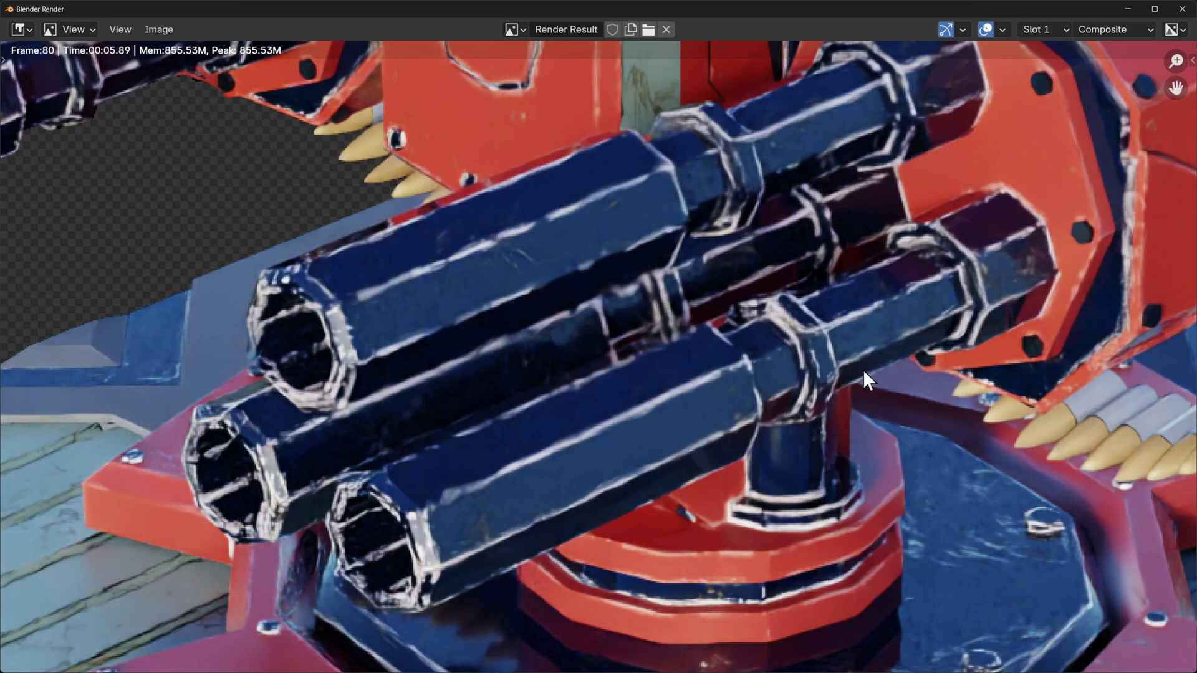
pyautogui.press('j')
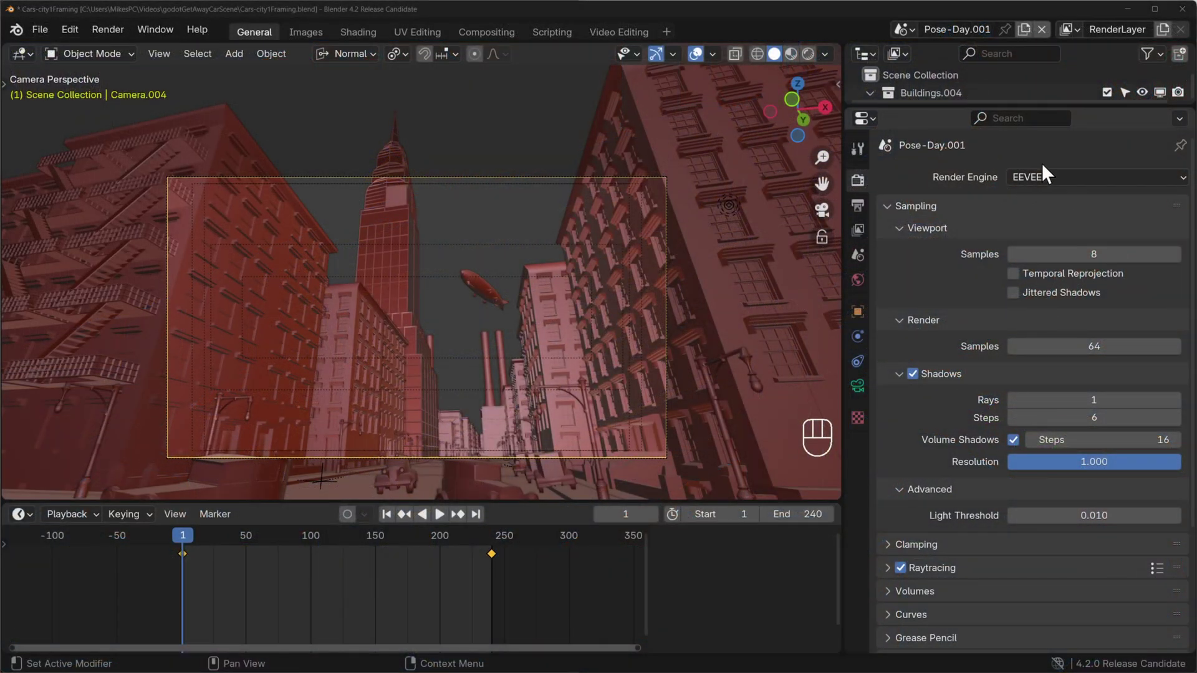
# Collapse Sampling and re-enable Cycles motion blur with a 0.22 shutter.
pyautogui.click(888, 206)
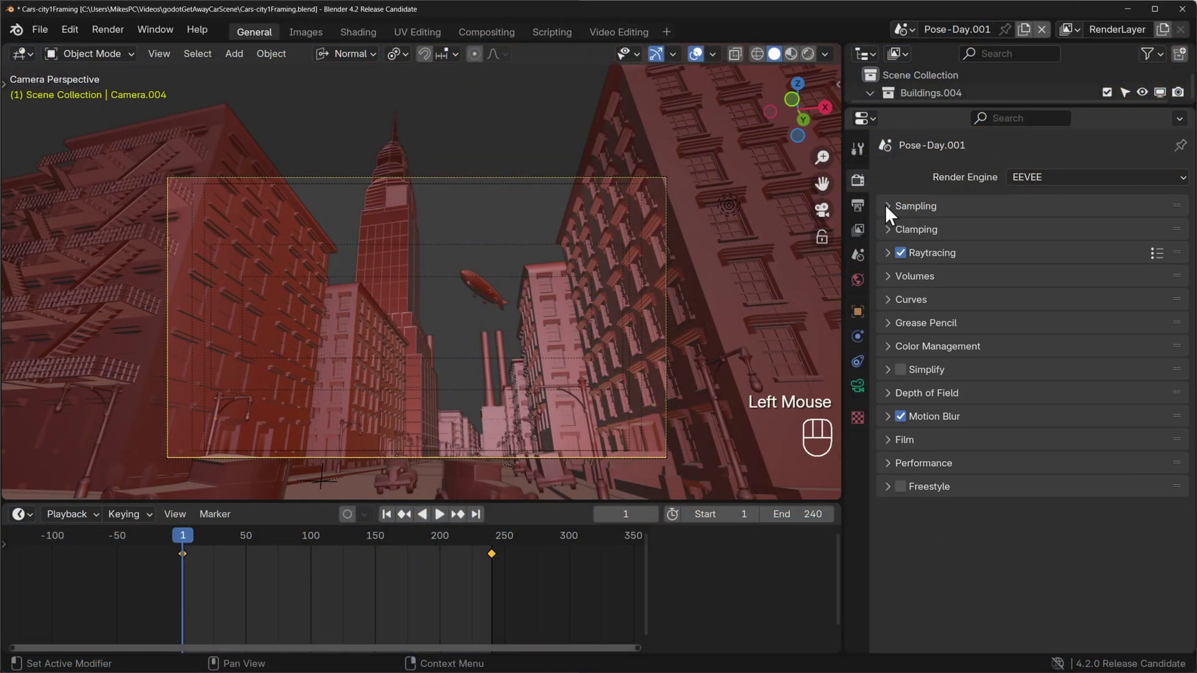
pyautogui.click(900, 417)
pyautogui.click(1059, 177)
pyautogui.click(1060, 237)
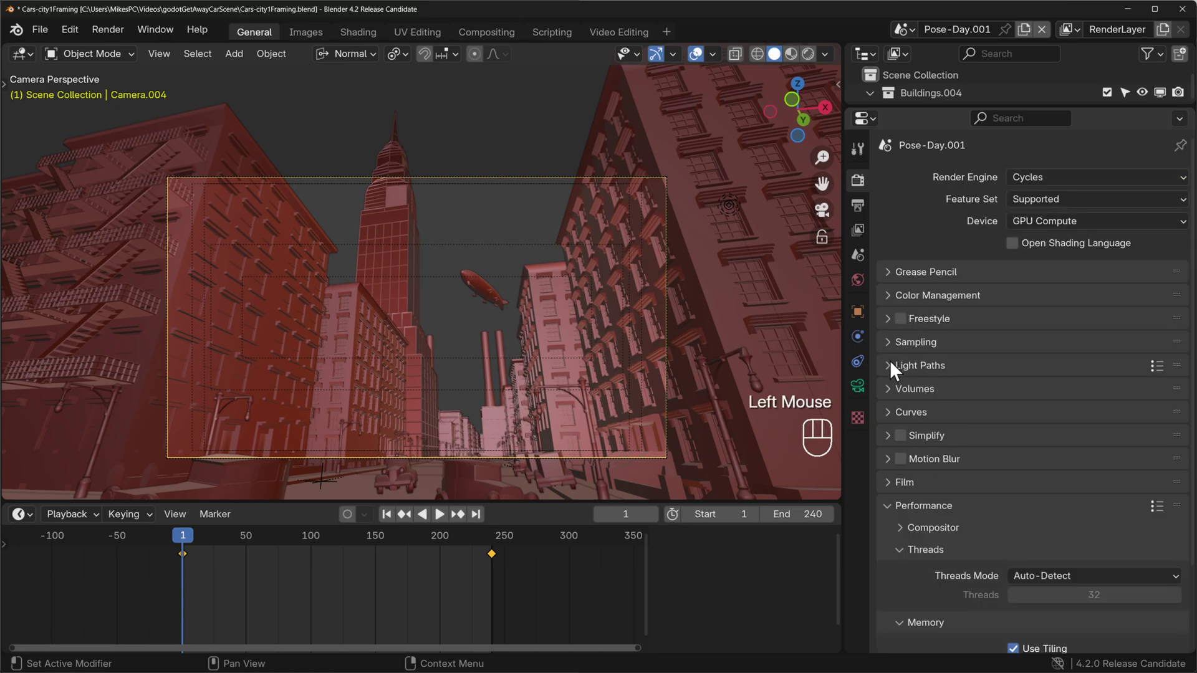
pyautogui.click(888, 459)
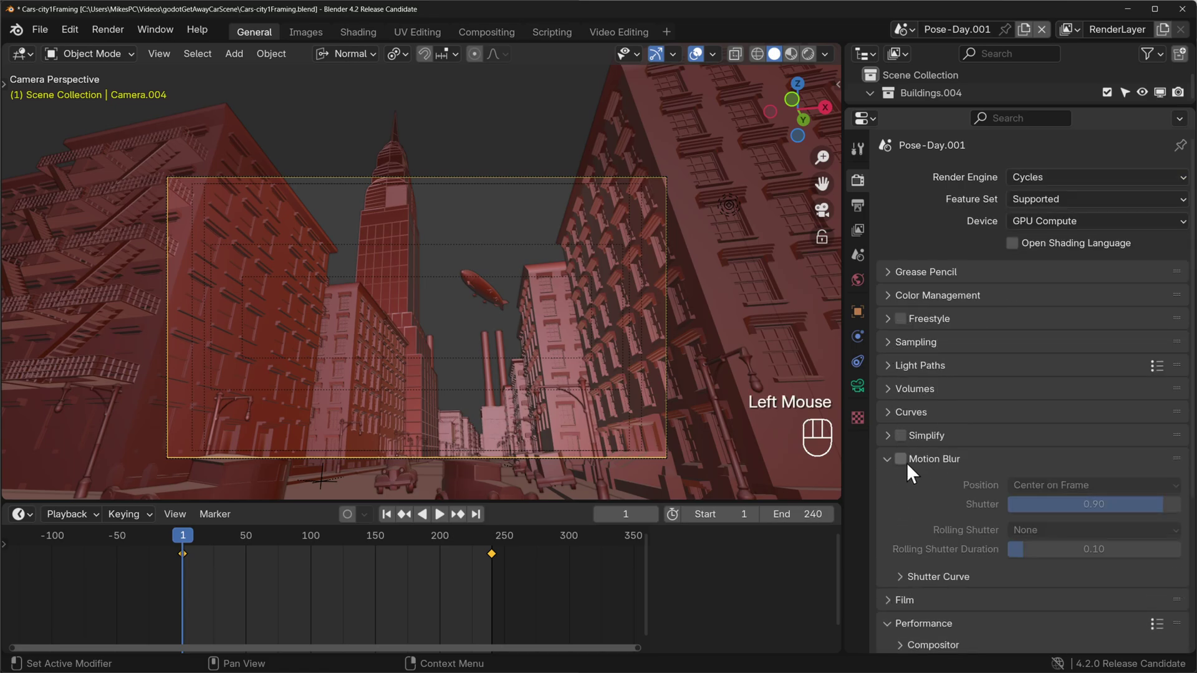
pyautogui.click(900, 459)
pyautogui.moveTo(1091, 504); pyautogui.dragTo(976, 504)
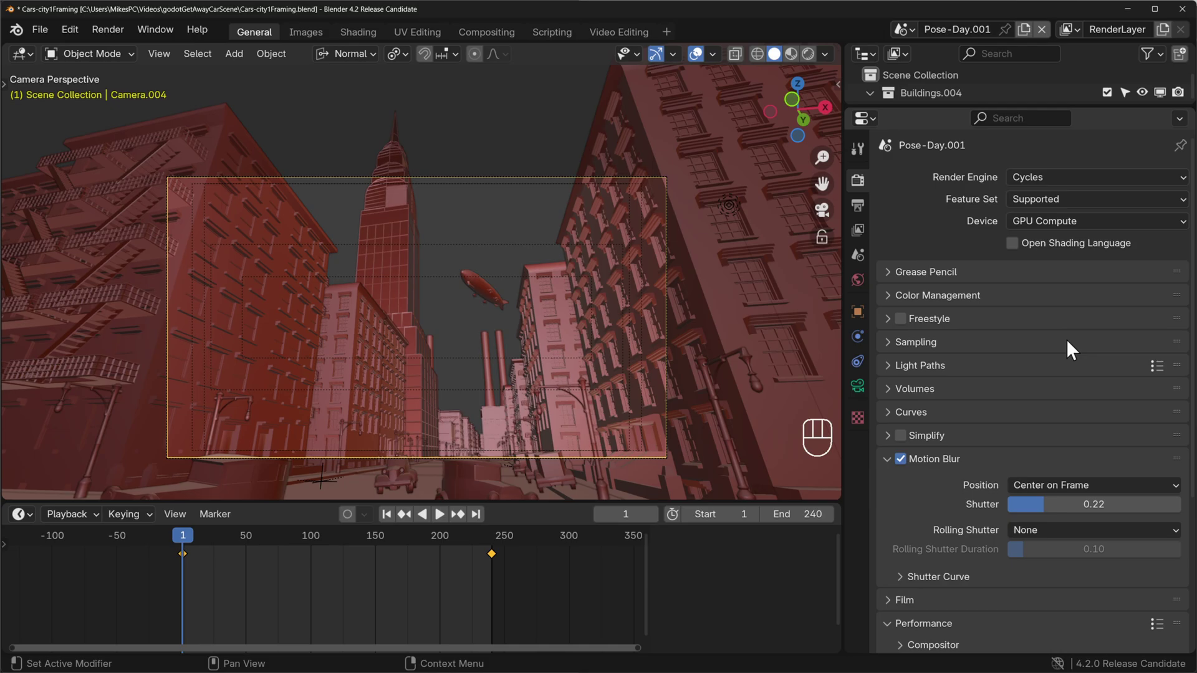
# Raise EEVEE's motion blur shutter to 0.84, then switch back to Cycles.
pyautogui.click(1073, 181)
pyautogui.click(1069, 198)
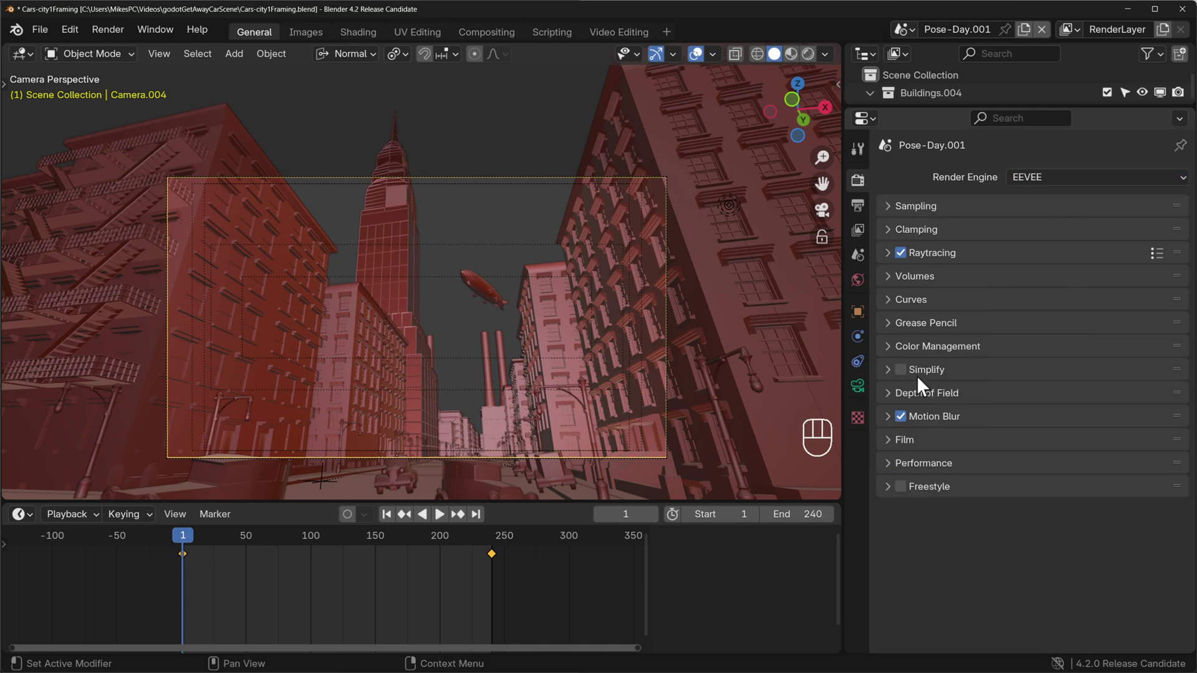
pyautogui.click(888, 417)
pyautogui.moveTo(1010, 461); pyautogui.dragTo(1129, 462)
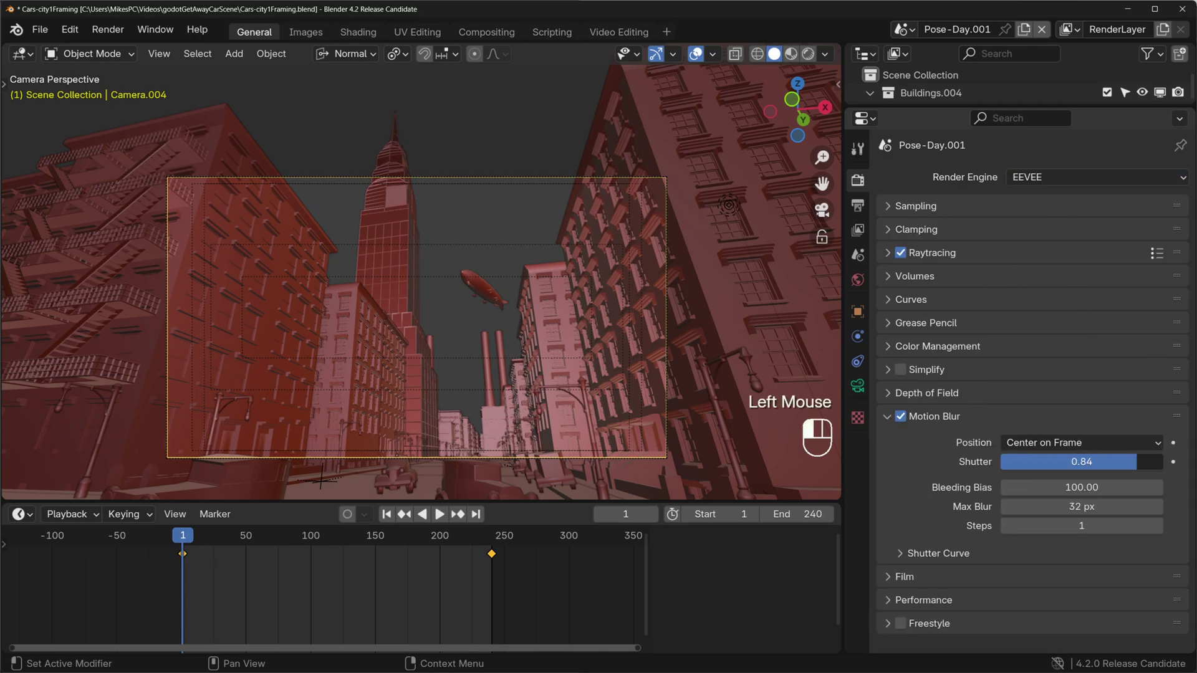
pyautogui.click(1070, 182)
pyautogui.click(1064, 238)
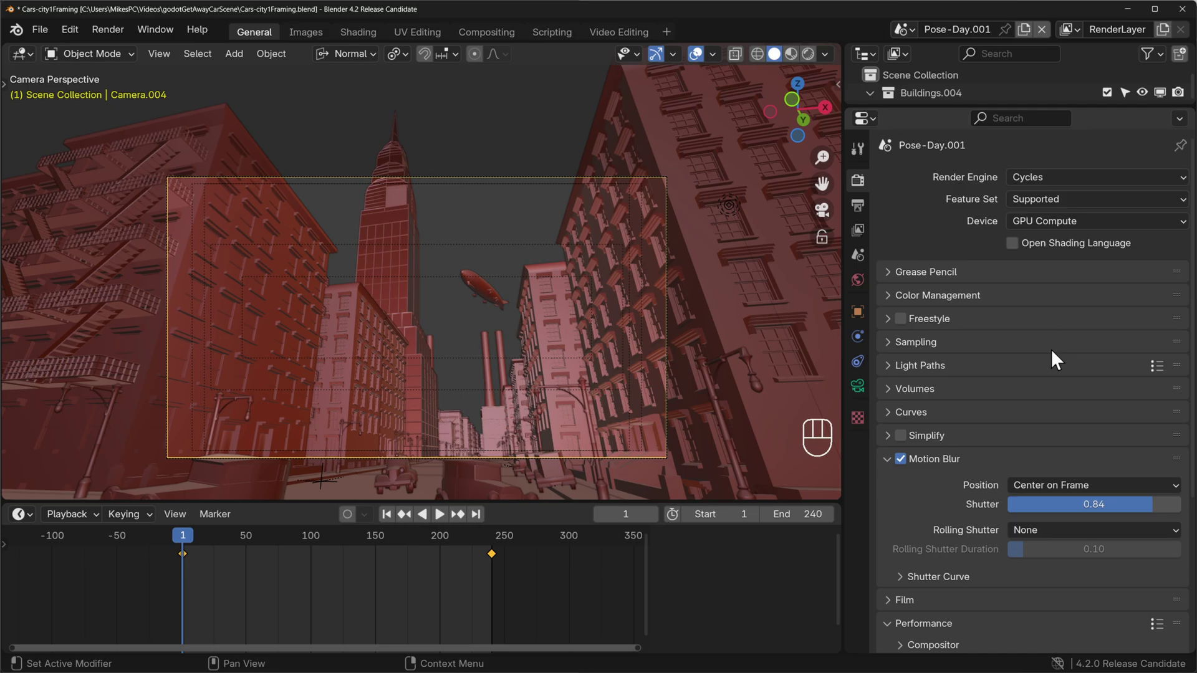
pyautogui.click(1042, 484)
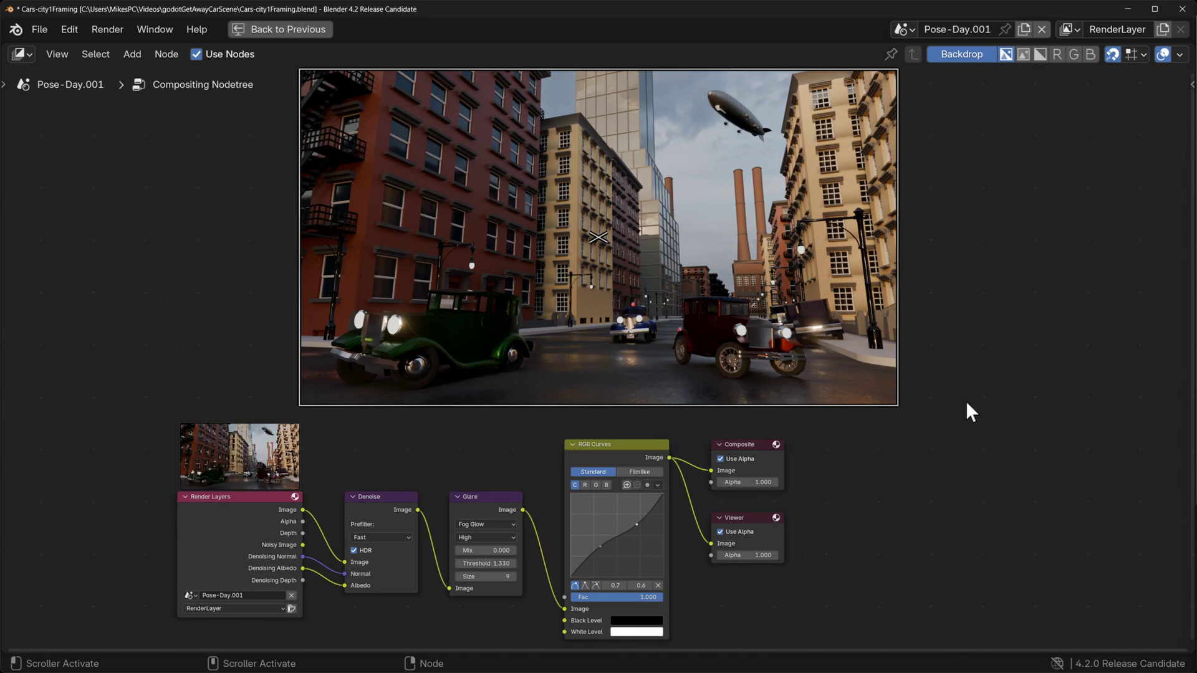
# Set the compositor device to GPU in the sidebar and move the RGB Curves point to 0.3, 0.3.
pyautogui.press('n')
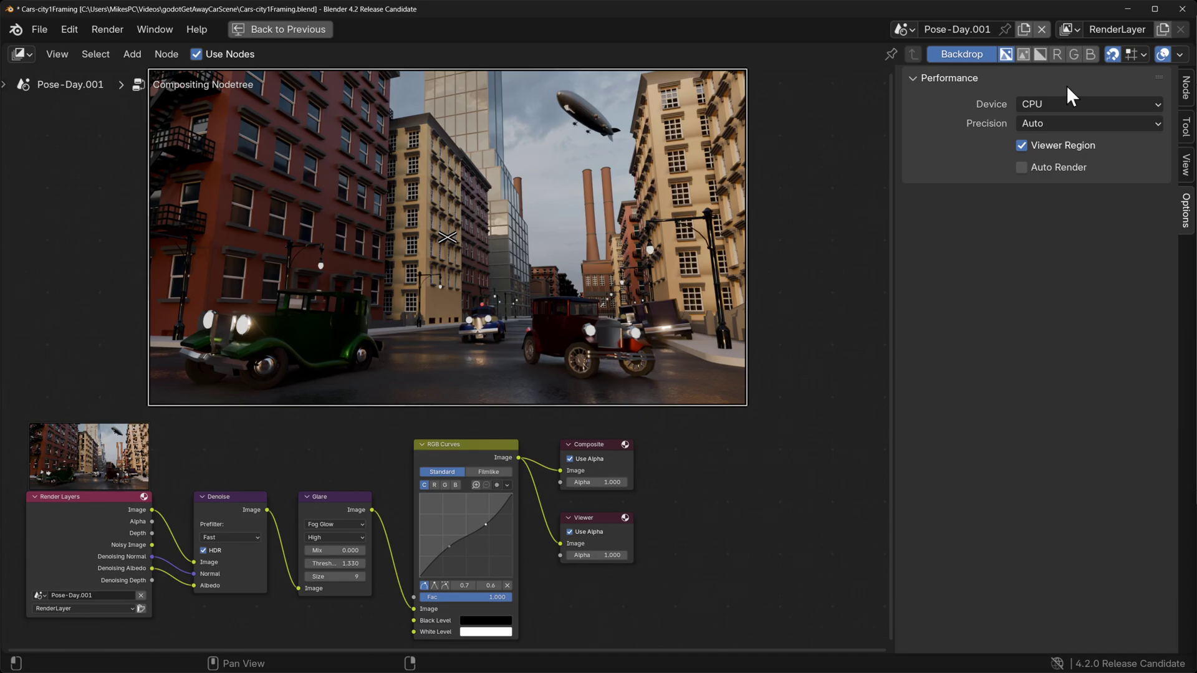
pyautogui.click(1091, 106)
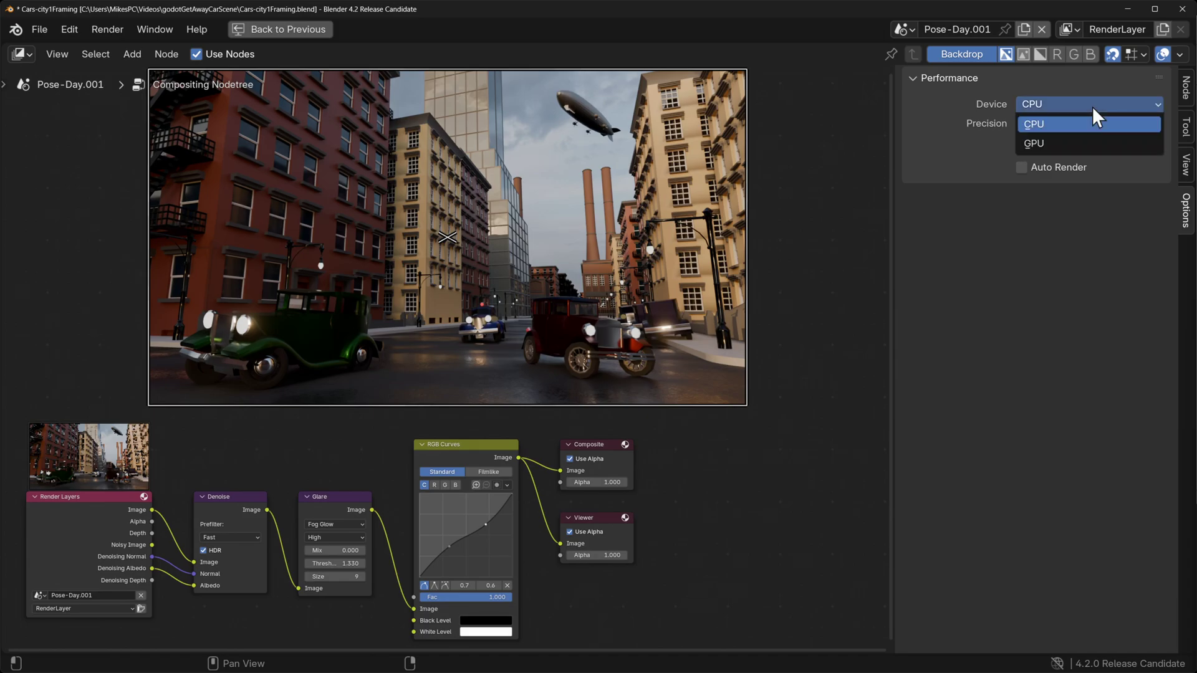
pyautogui.click(1095, 147)
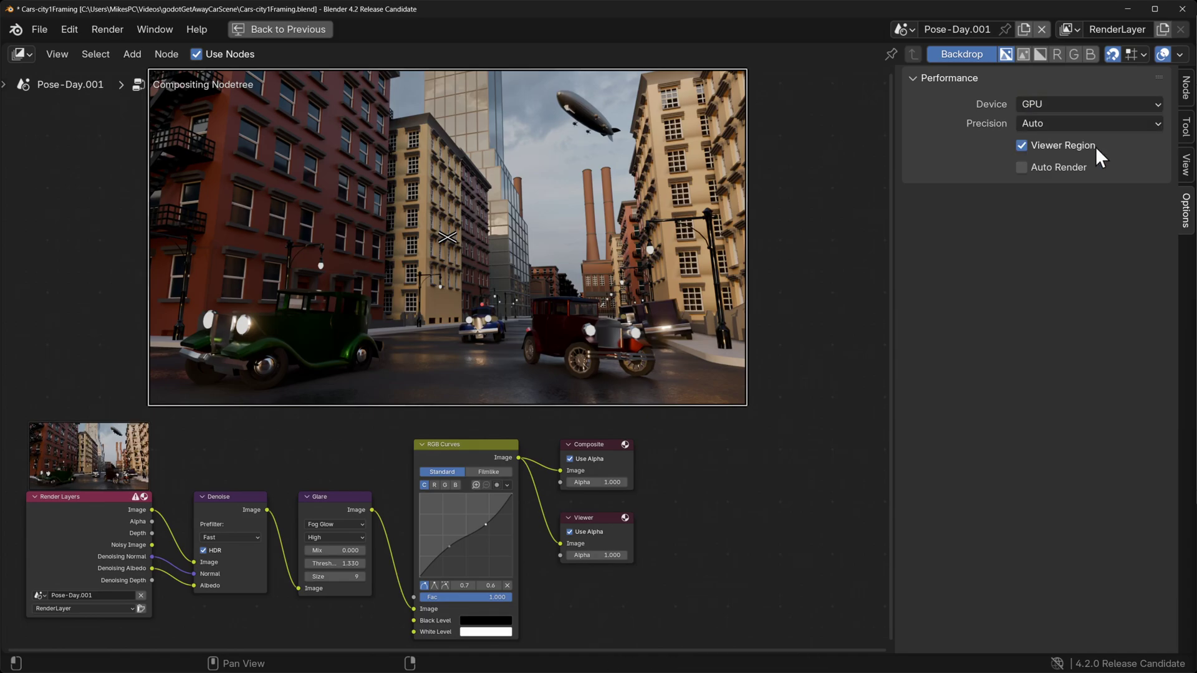
pyautogui.press('n')
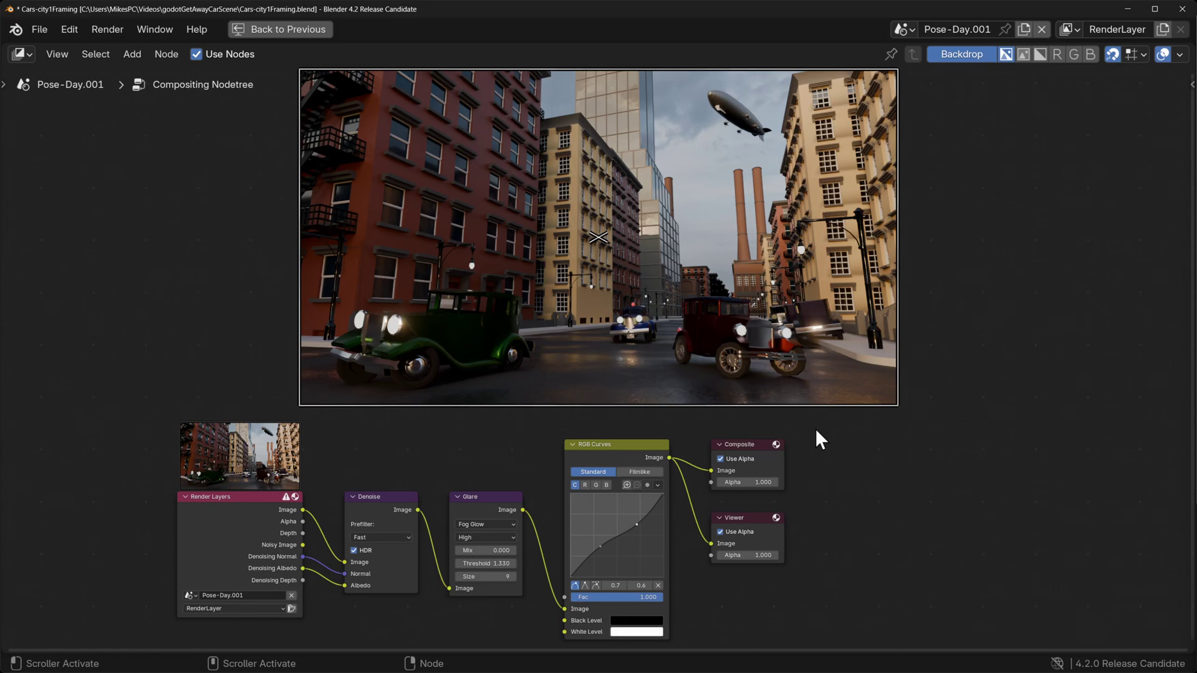
pyautogui.moveTo(600, 547); pyautogui.dragTo(610, 555)
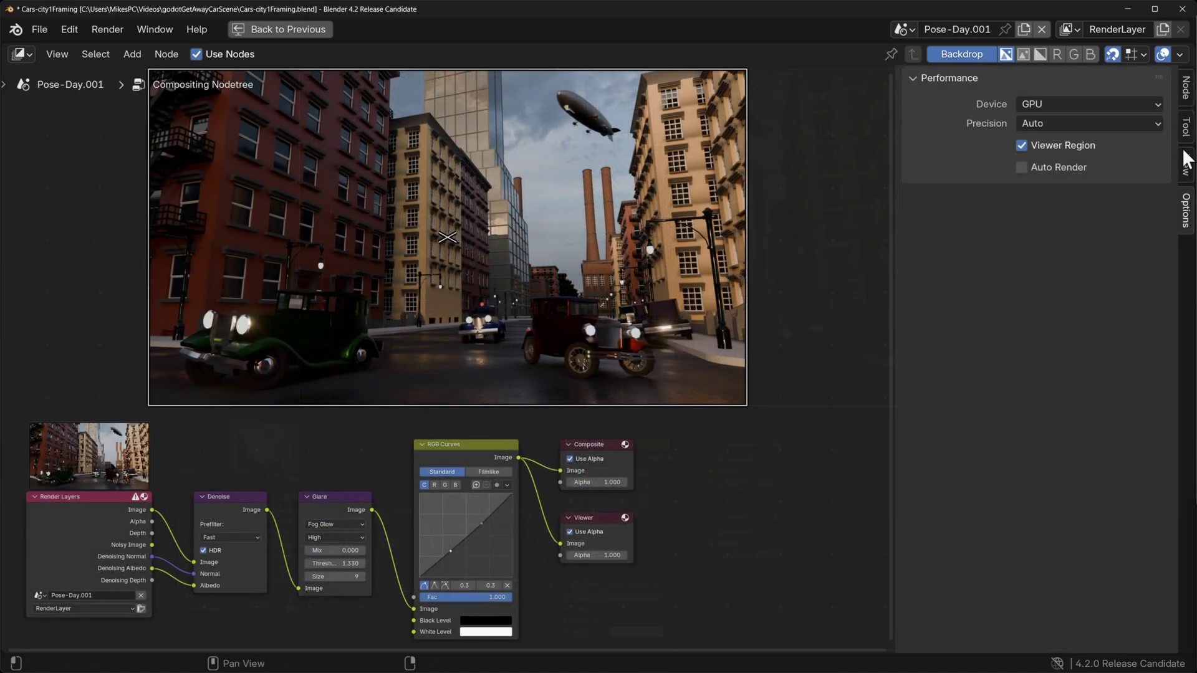
# Turn on the per-node Timings overlay and bring the Denoise and Glare nodes into view.
pyautogui.click(1179, 55)
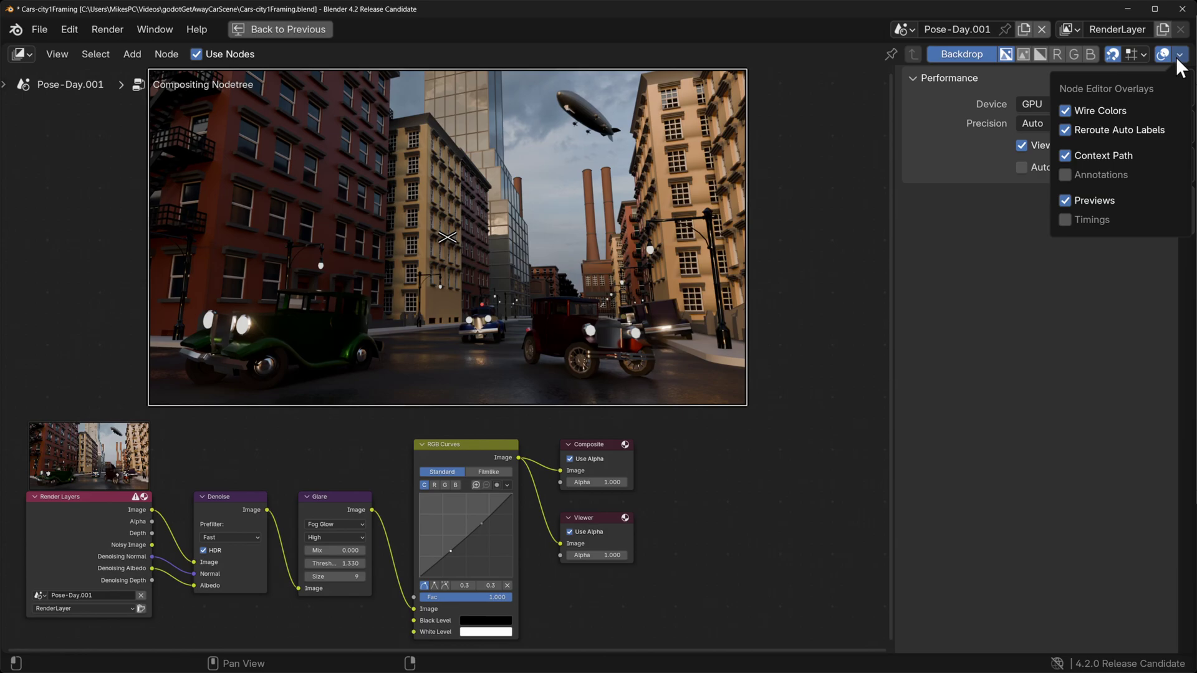
pyautogui.click(1064, 222)
pyautogui.scroll(3, 405, 548)
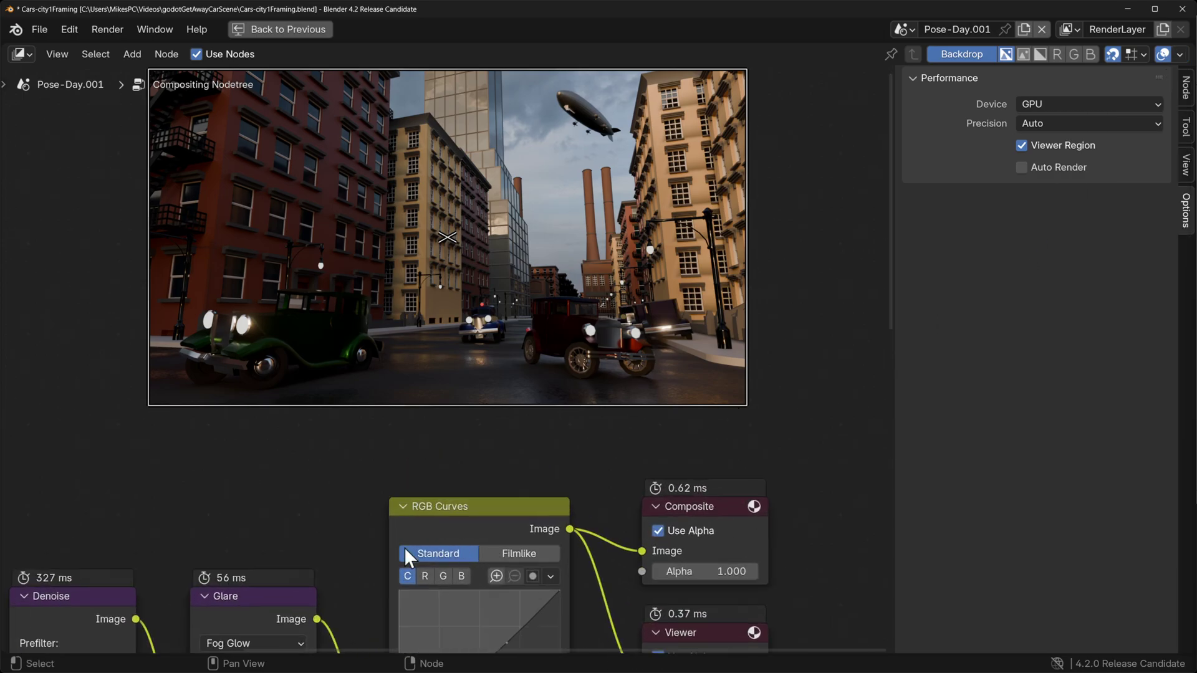
pyautogui.moveTo(404, 548); pyautogui.dragTo(673, 373, button='middle')
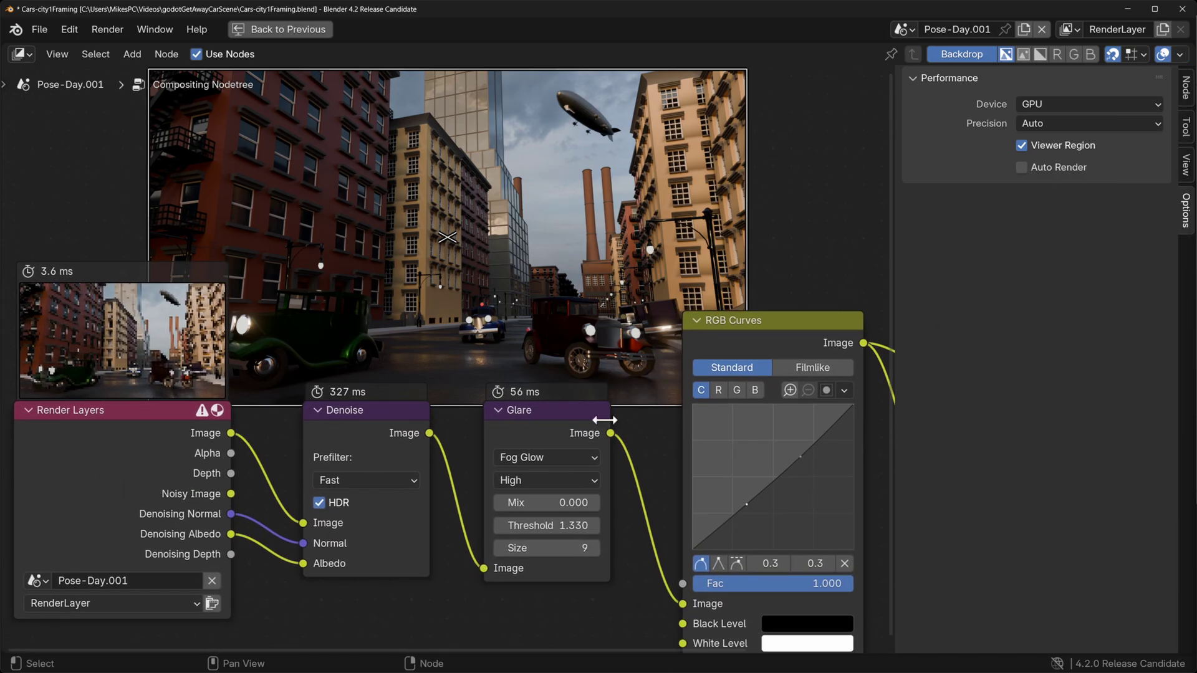
# Set the Denoise prefilter to Accurate and raise the Glare Mix to 1.000.
pyautogui.click(364, 487)
pyautogui.click(365, 499)
pyautogui.click(380, 479)
pyautogui.click(383, 540)
pyautogui.moveTo(549, 503); pyautogui.dragTo(746, 545)
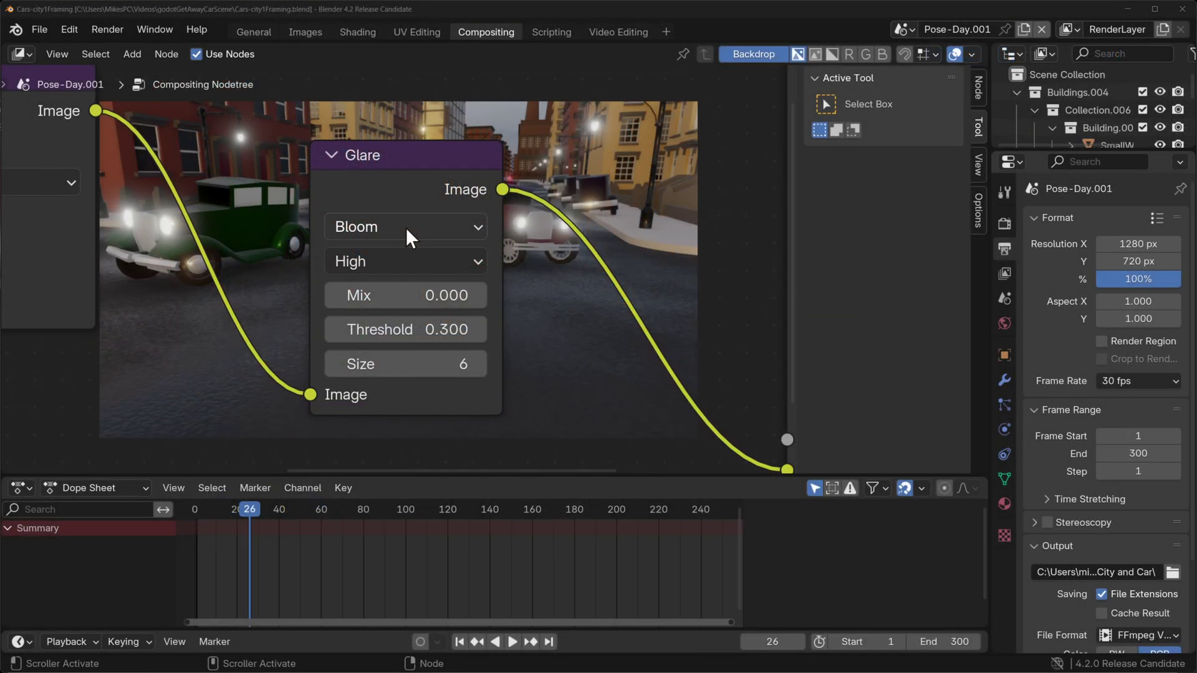
# Switch the Glare node to Bloom at Low quality and drag Size from 6 to 1.
pyautogui.click(406, 227)
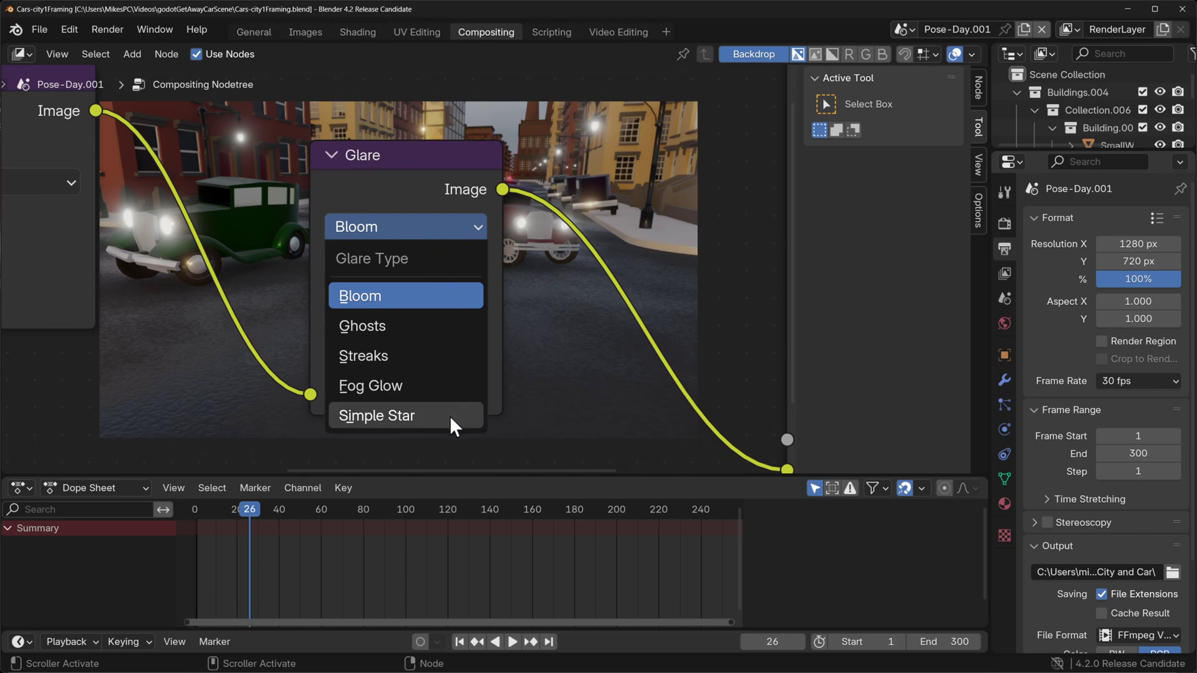
pyautogui.click(446, 300)
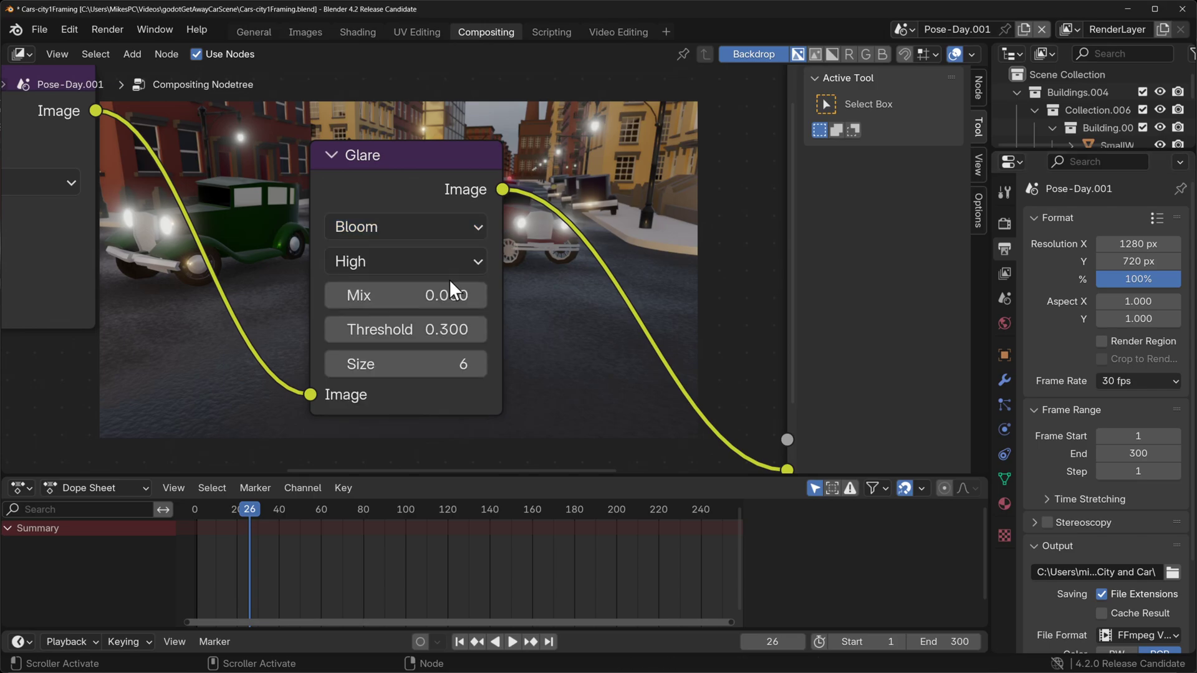
pyautogui.click(449, 262)
pyautogui.click(438, 400)
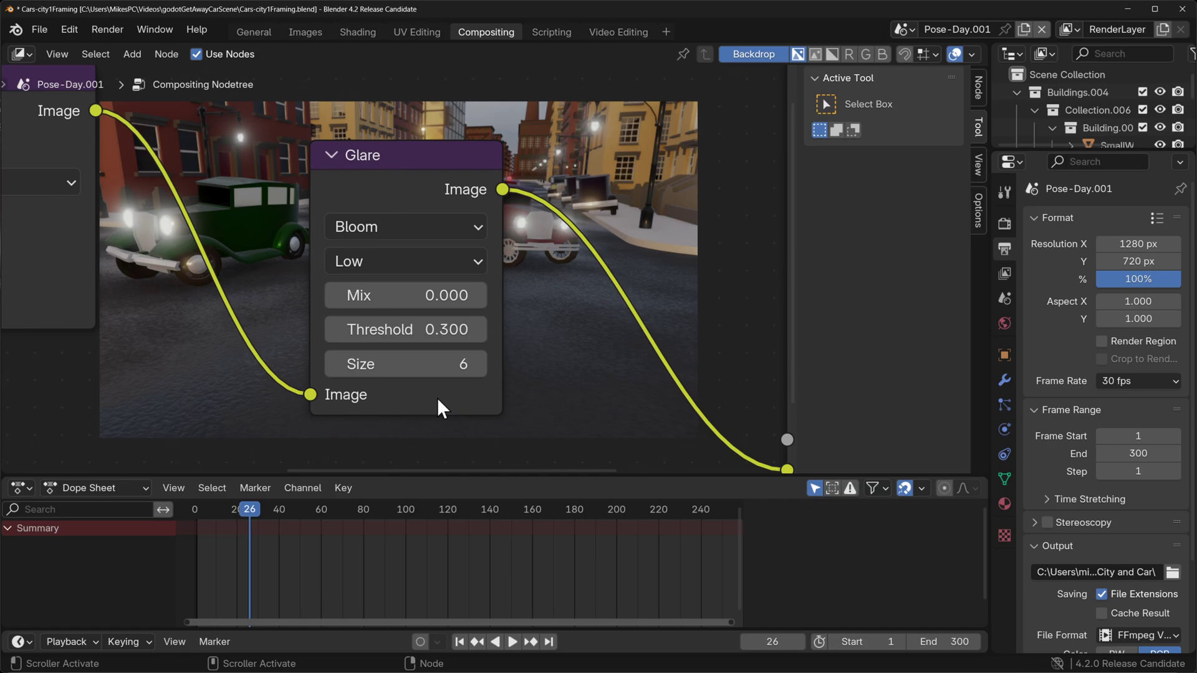
pyautogui.moveTo(437, 368); pyautogui.dragTo(496, 364)
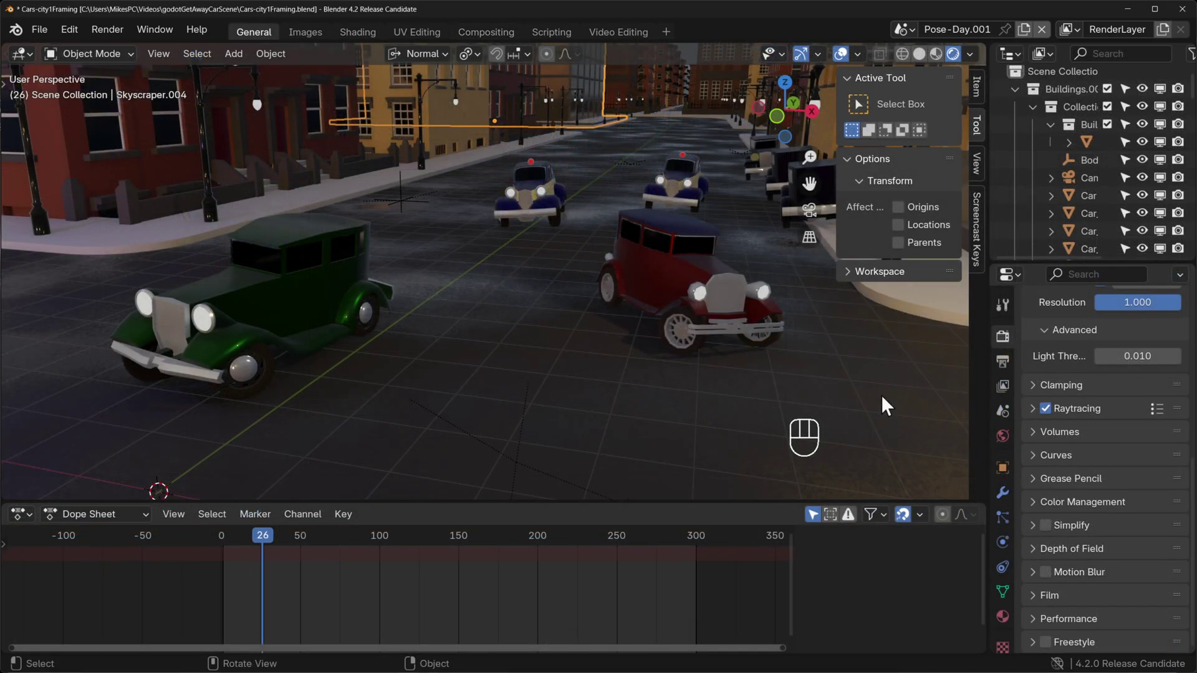
# Hide the viewport sidebar and overlays, then view the street scene through the scene camera.
pyautogui.click(881, 395)
pyautogui.press('n')
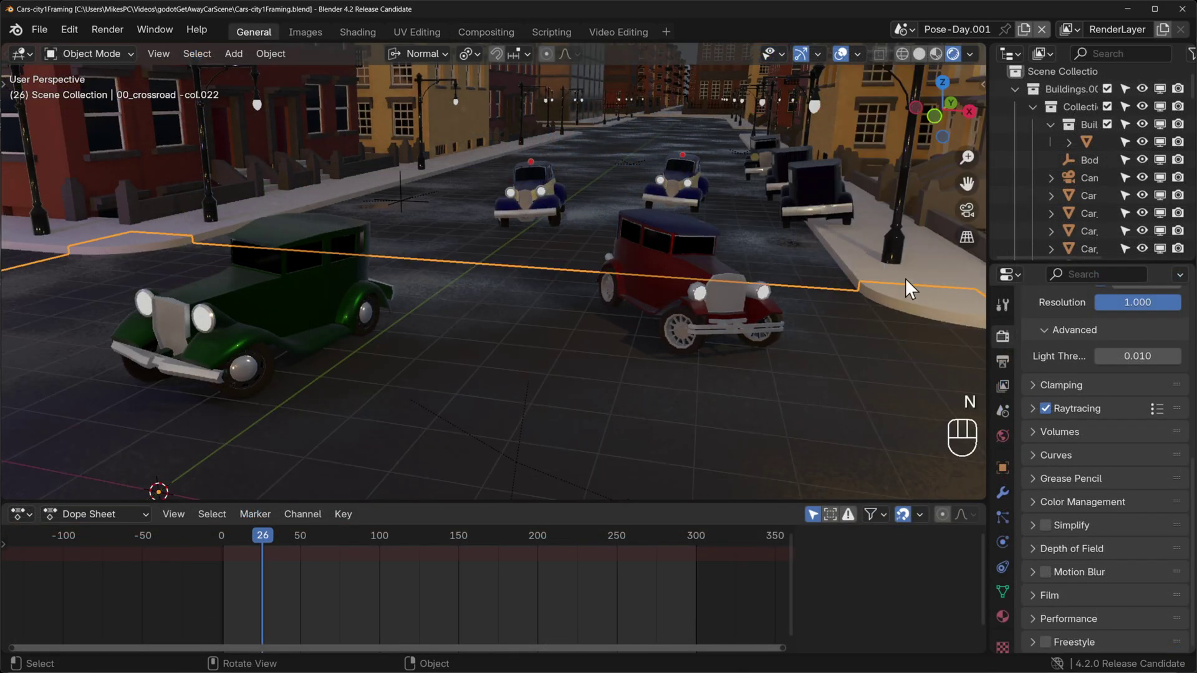
pyautogui.click(837, 52)
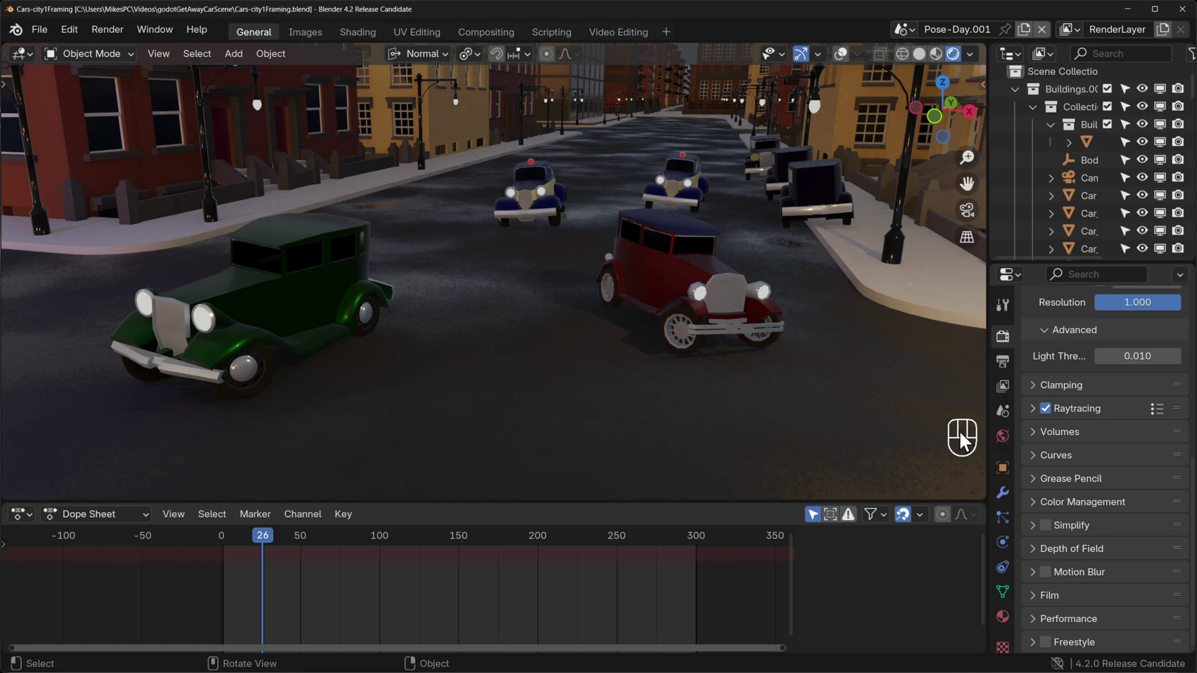
pyautogui.press('KP_0')
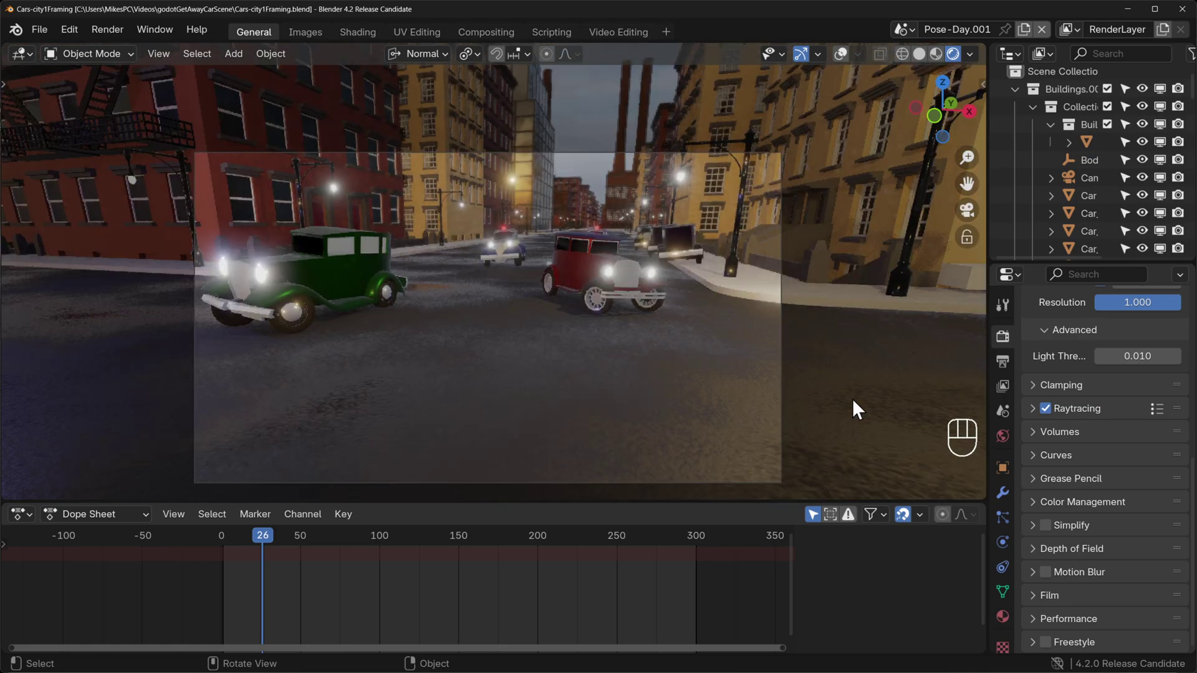
pyautogui.press('KP_0')
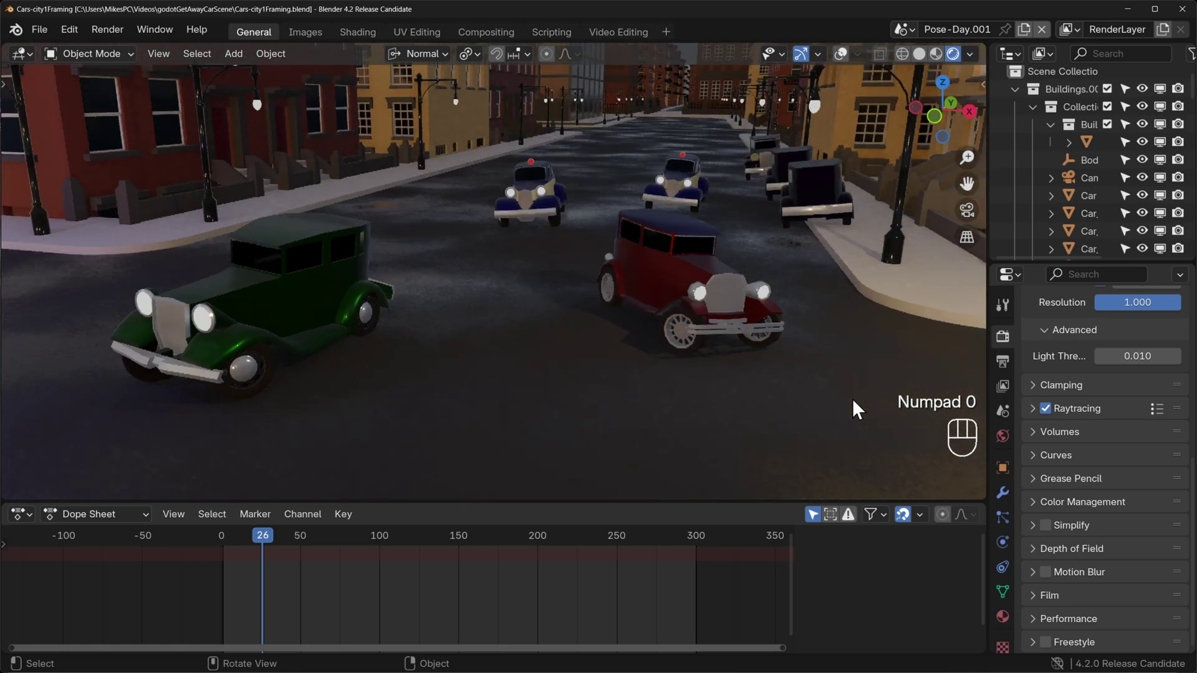
pyautogui.press('KP_0')
pyautogui.press('KP_0')
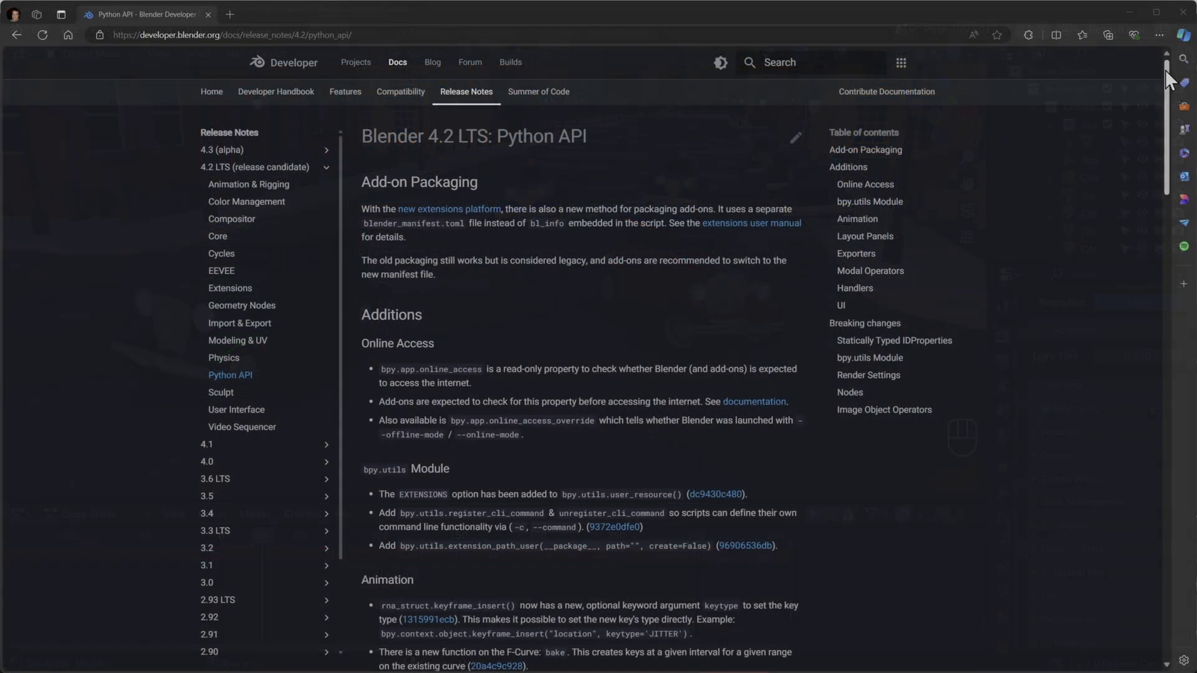
# Scroll further down the Blender 4.2 LTS Python API release notes.
pyautogui.moveTo(1168, 72); pyautogui.dragTo(1121, 511)
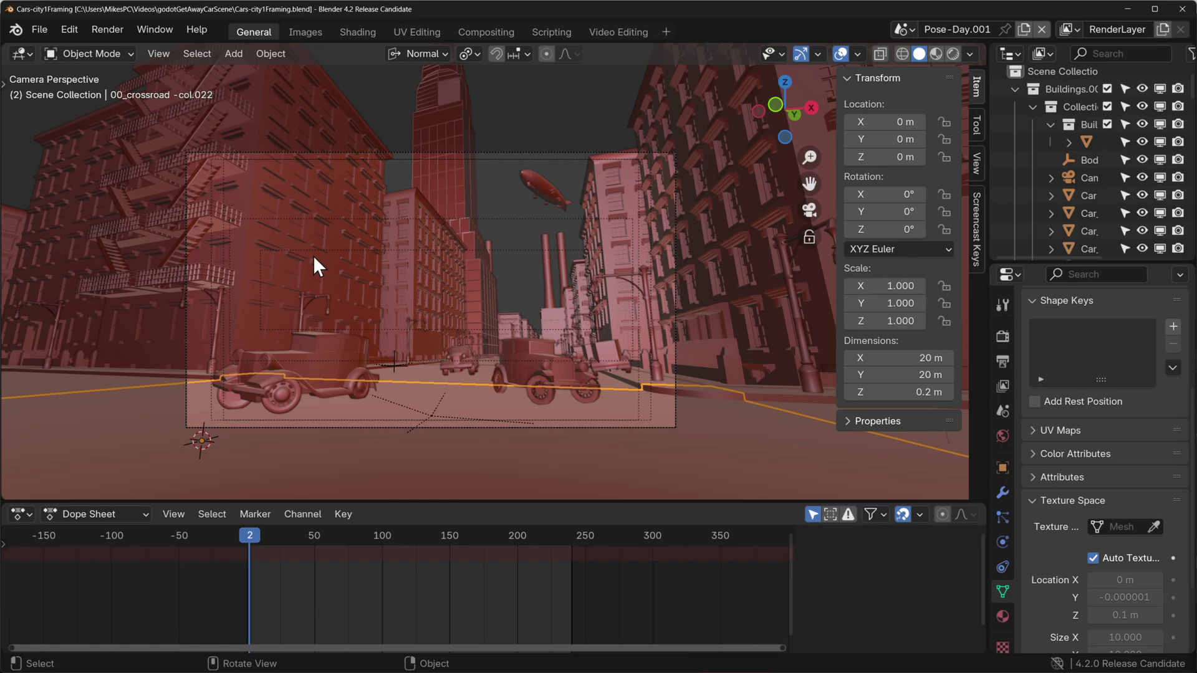
# In Preferences, allow online access under Get Extensions and scroll the Available extensions list.
pyautogui.click(73, 29)
pyautogui.click(161, 256)
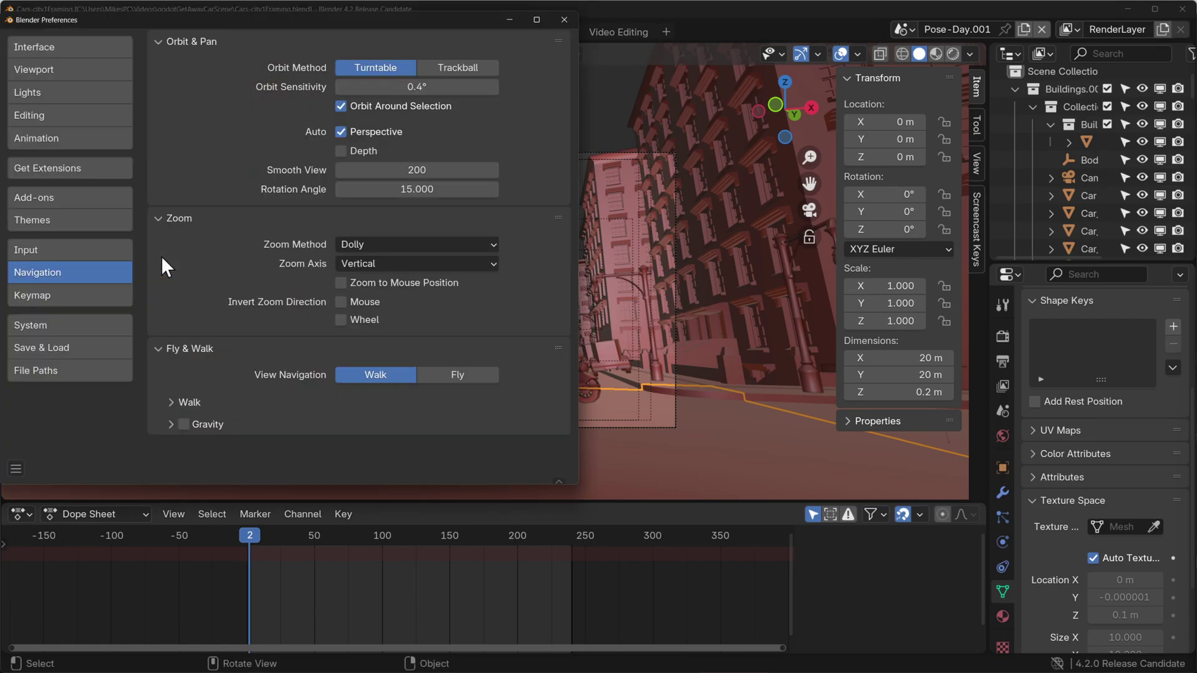
pyautogui.click(81, 197)
pyautogui.click(84, 173)
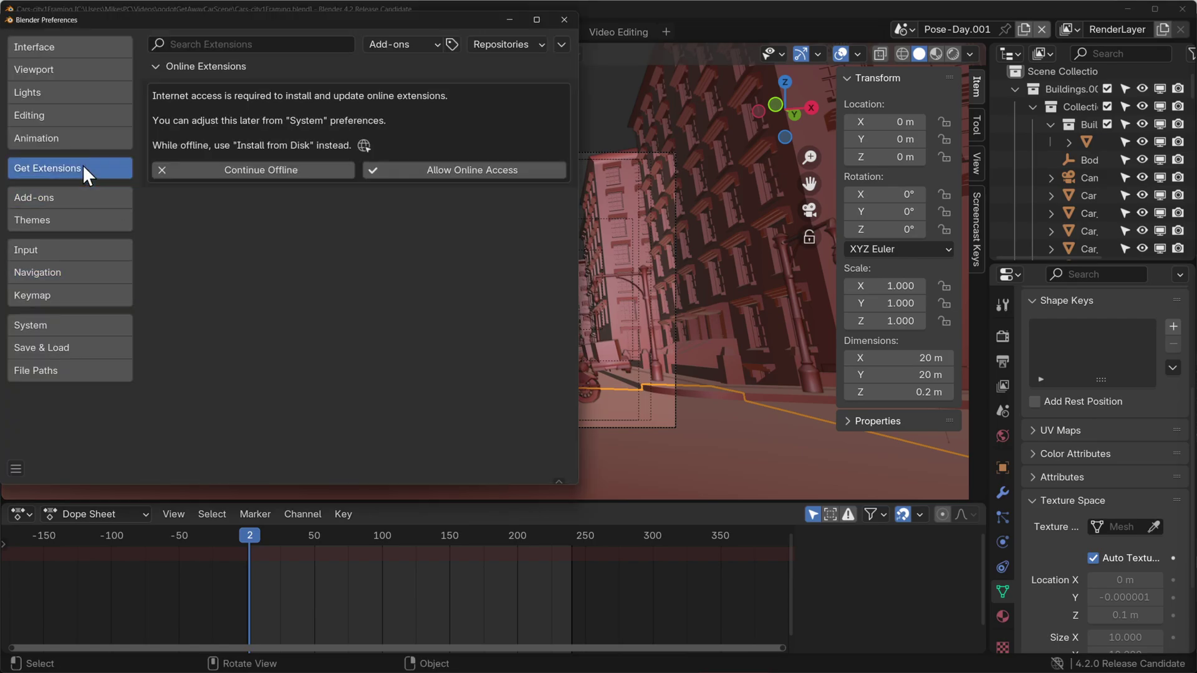
pyautogui.click(485, 170)
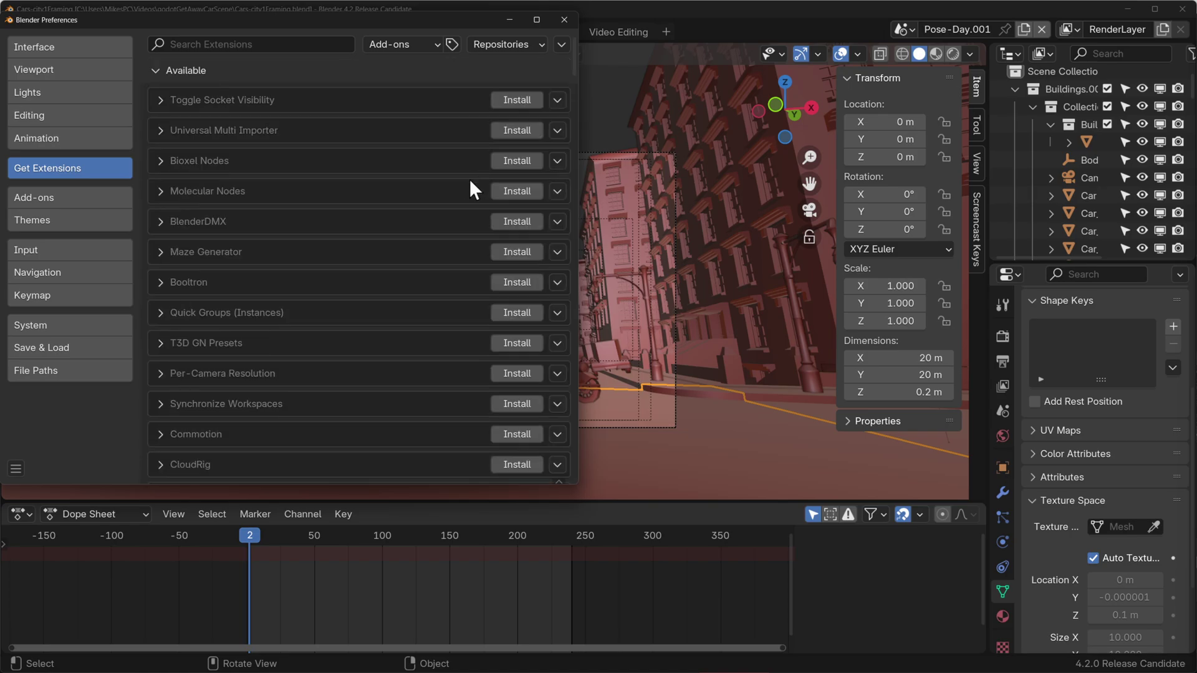
pyautogui.scroll(-20, 434, 150)
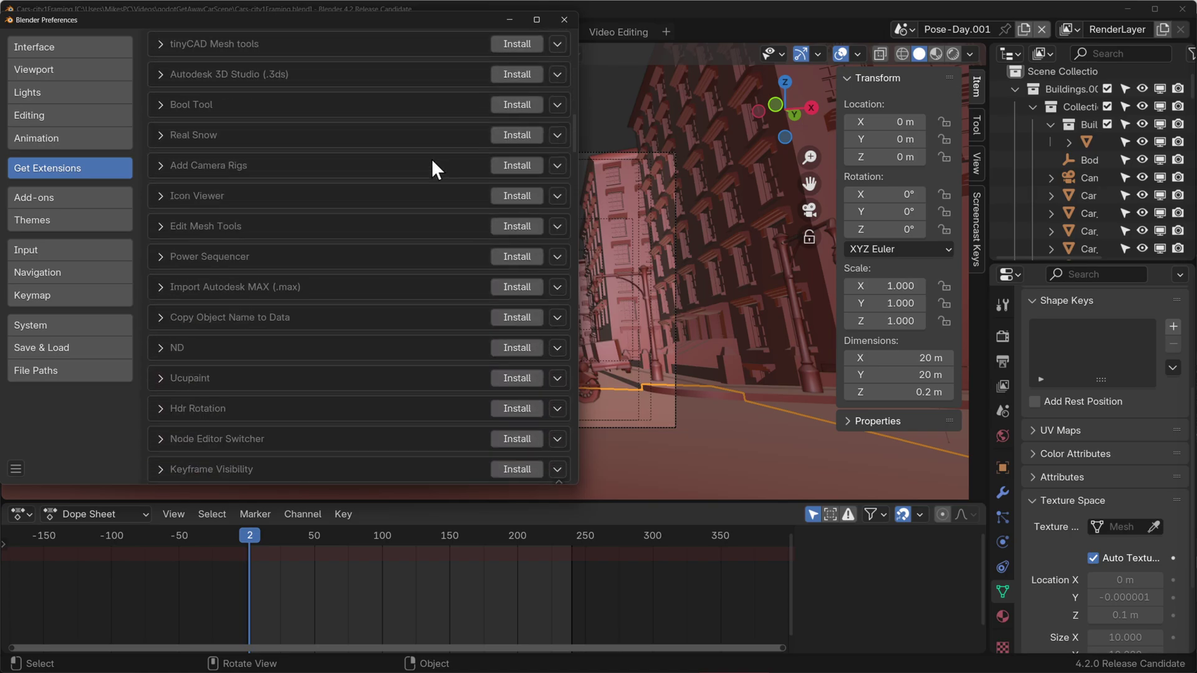
pyautogui.scroll(-20, 435, 167)
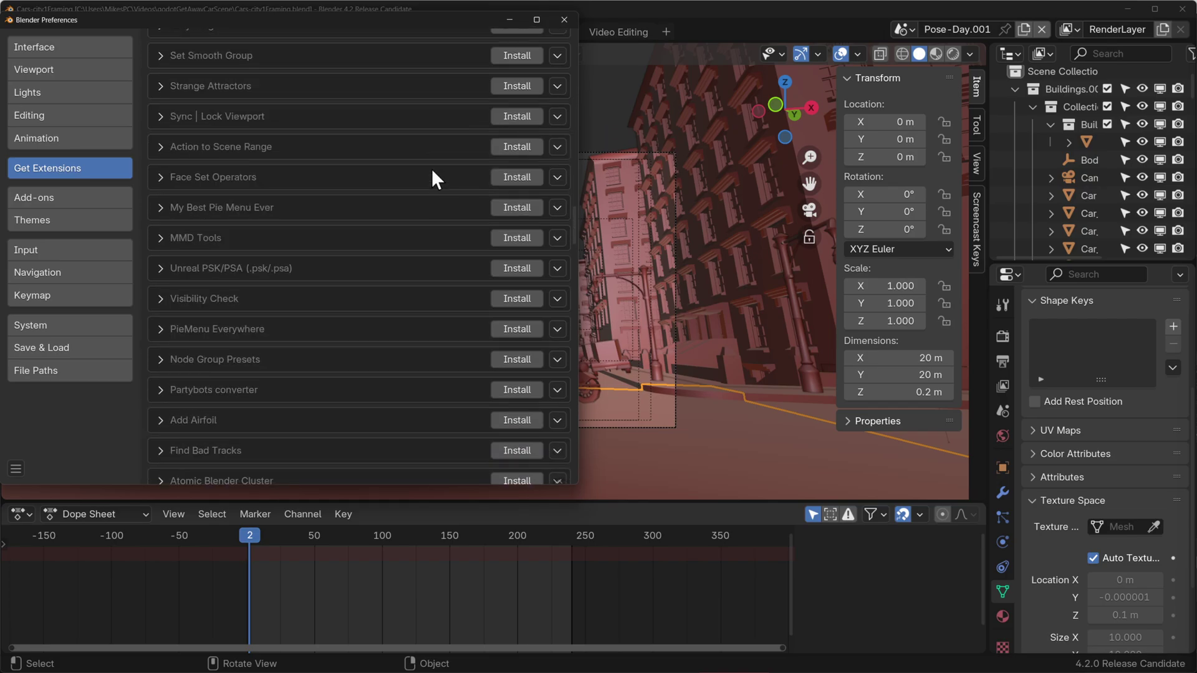